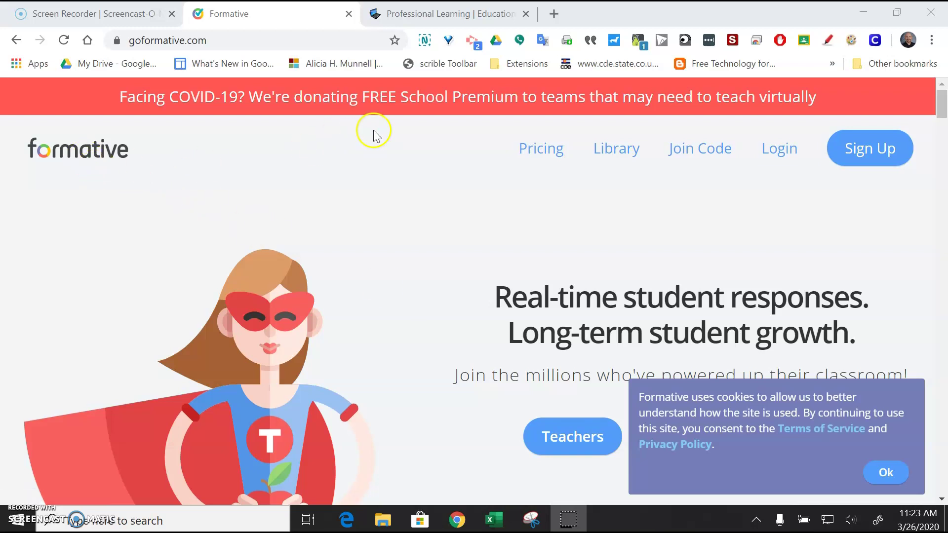
- Search 'psd edtech' and open the PSD Professional Learning site's Upgrade Pro Accounts page
{"action": "left_click", "coordinate": [440, 16]}
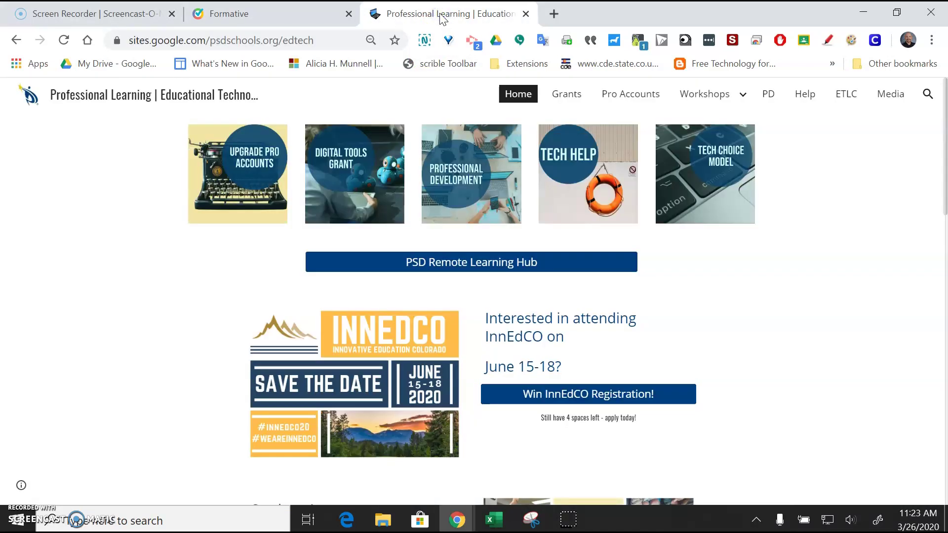
{"action": "left_click", "coordinate": [313, 40]}
{"action": "type", "text": "psd "}
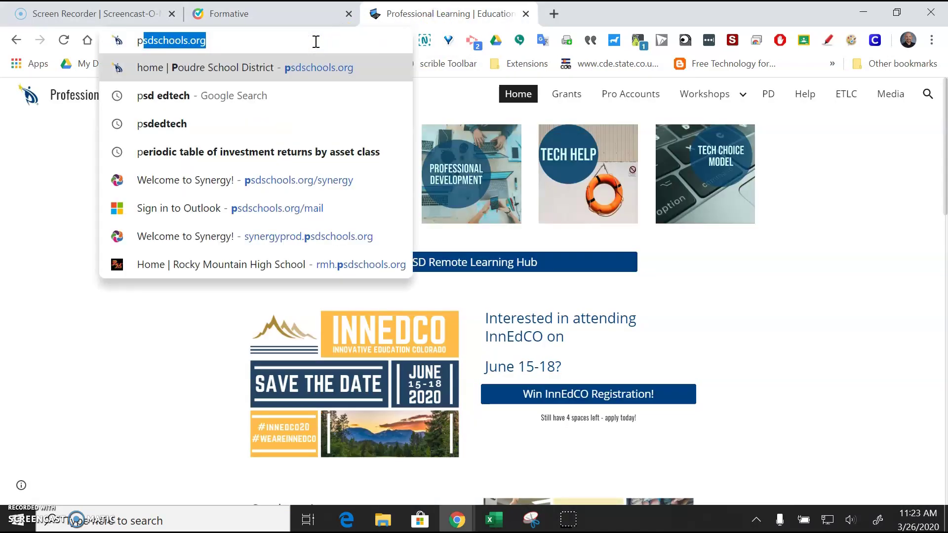
{"action": "type", "text": "edtech"}
{"action": "key", "text": "Return"}
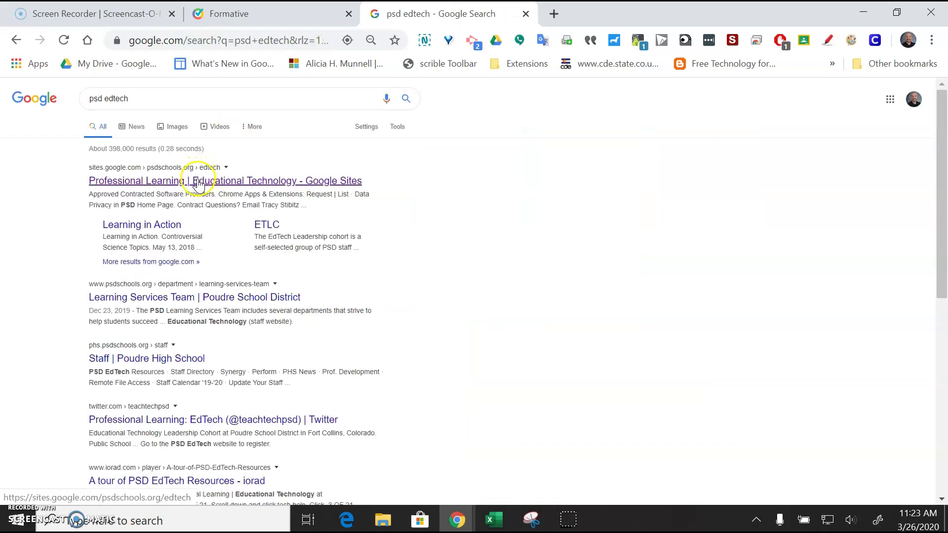
{"action": "left_click", "coordinate": [198, 181]}
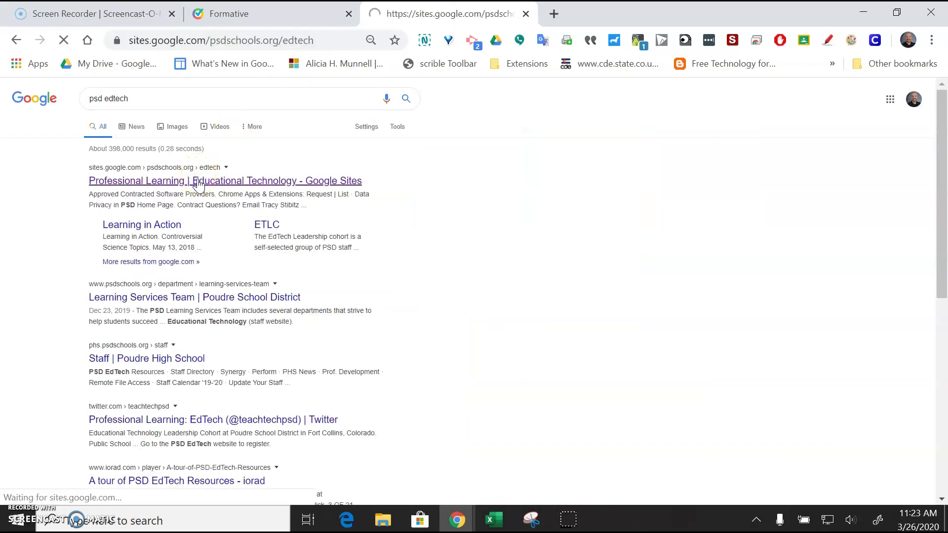
{"action": "left_click", "coordinate": [223, 206]}
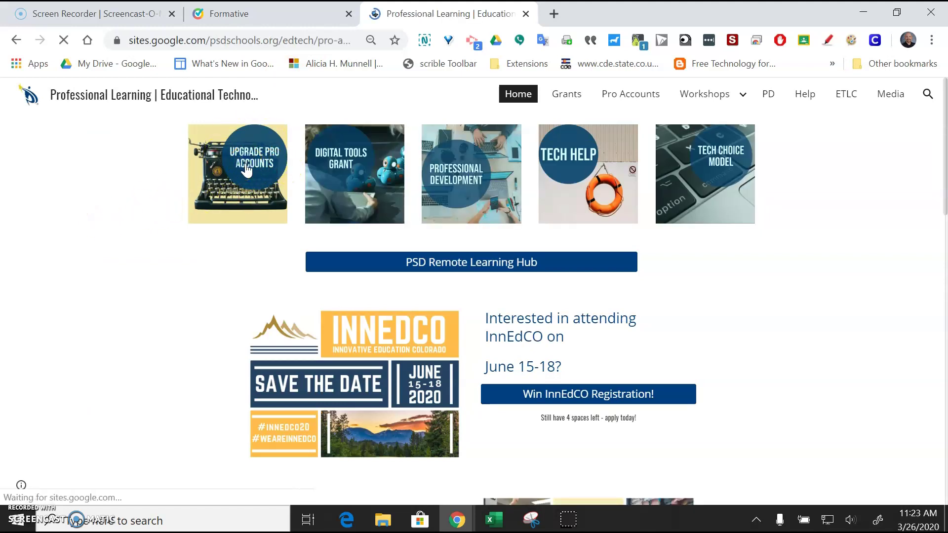
{"action": "left_click", "coordinate": [789, 130]}
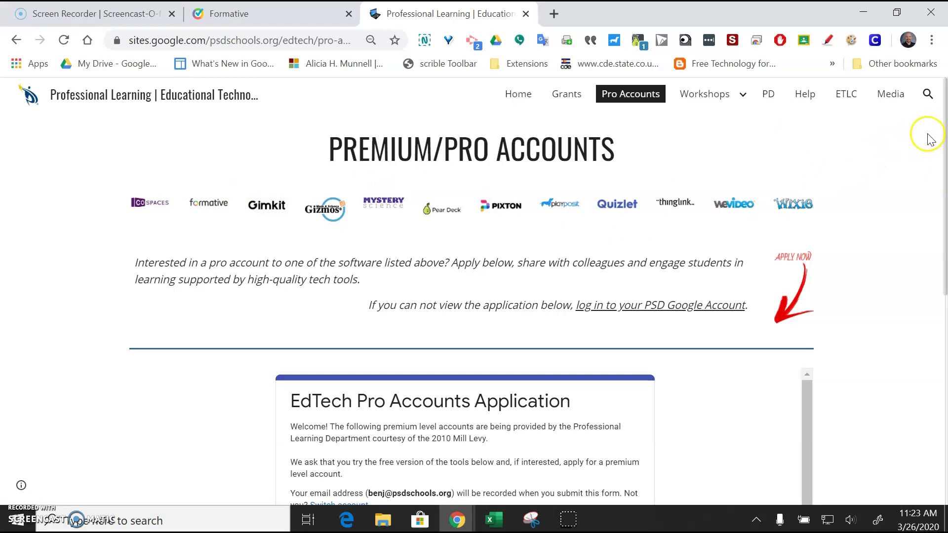
- Choose Formative in the Pro Accounts form's 'What upgraded service' dropdown
{"action": "left_click_drag", "start_coordinate": [943, 138], "coordinate": [943, 380]}
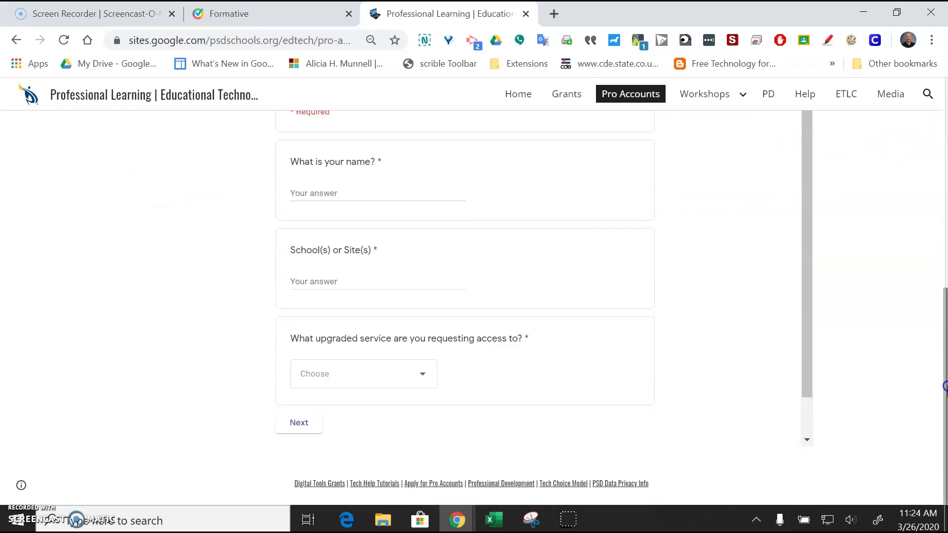
{"action": "left_click", "coordinate": [427, 373]}
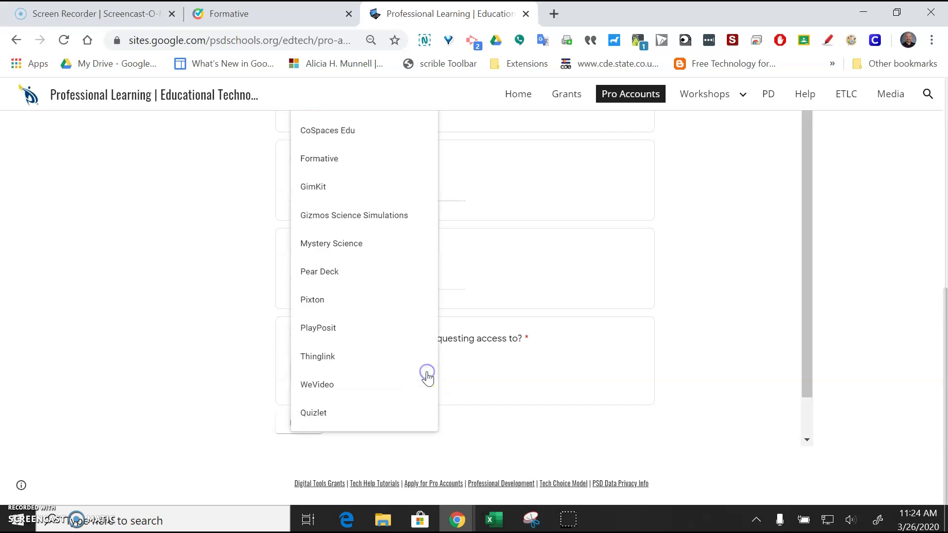
{"action": "left_click", "coordinate": [334, 159]}
{"action": "left_click", "coordinate": [342, 375]}
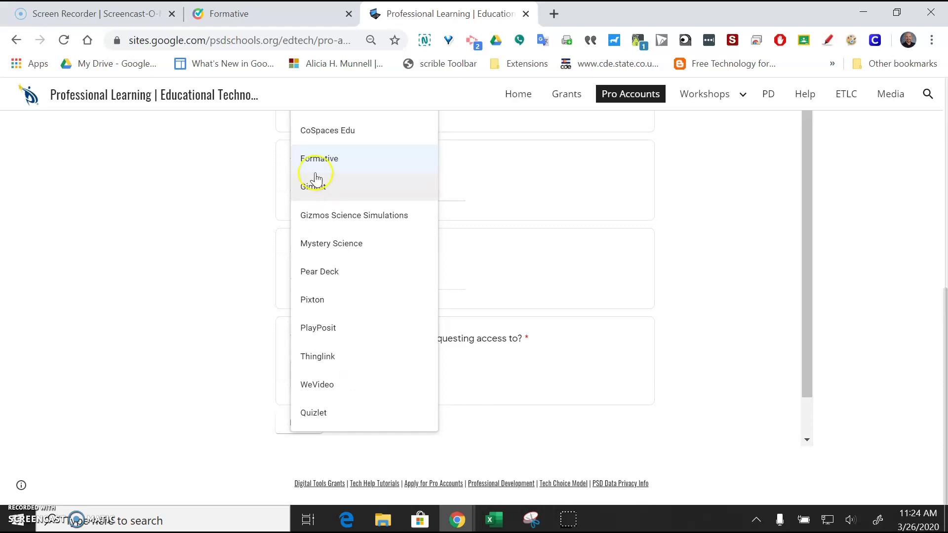
{"action": "left_click", "coordinate": [564, 380]}
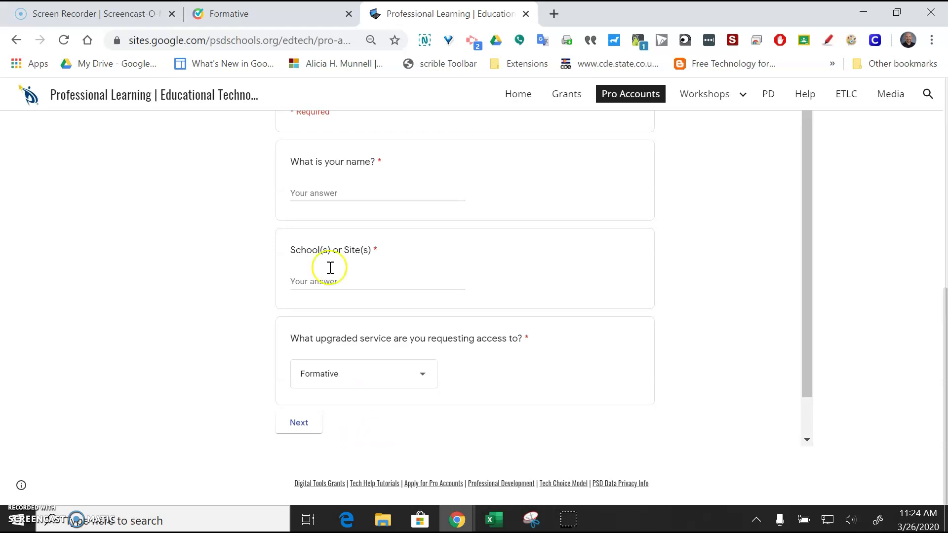
- Close the PSD tab, leaving the unsubmitted form, and log in to Formative with Google
{"action": "left_click", "coordinate": [526, 15]}
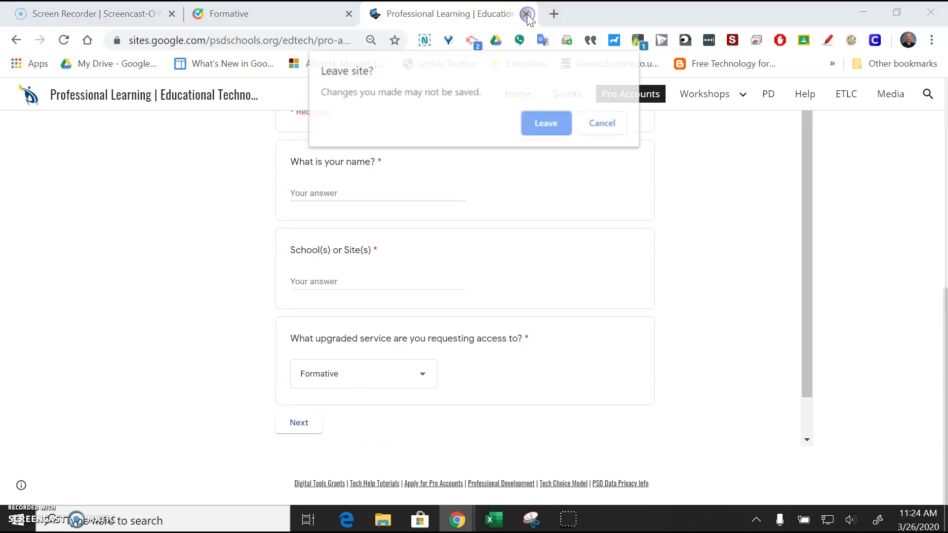
{"action": "left_click", "coordinate": [540, 121]}
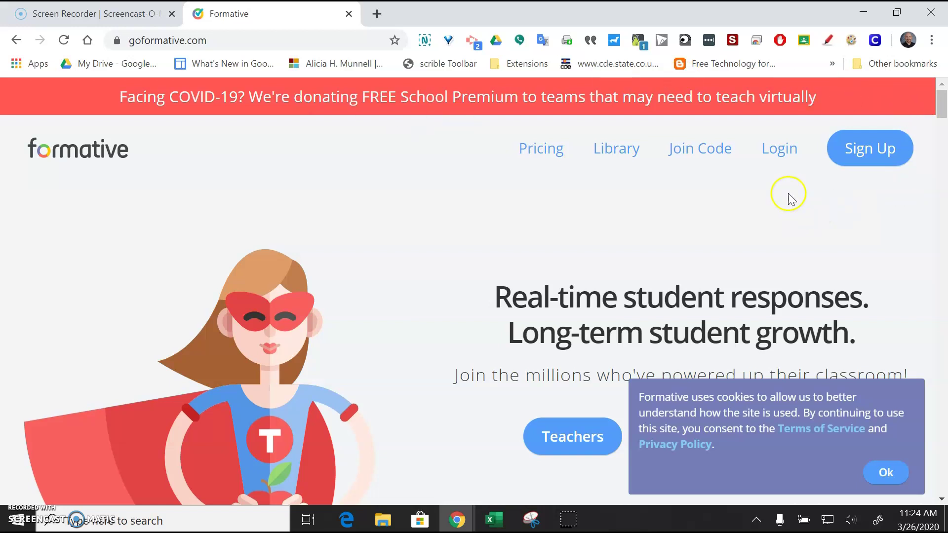
{"action": "left_click", "coordinate": [785, 152]}
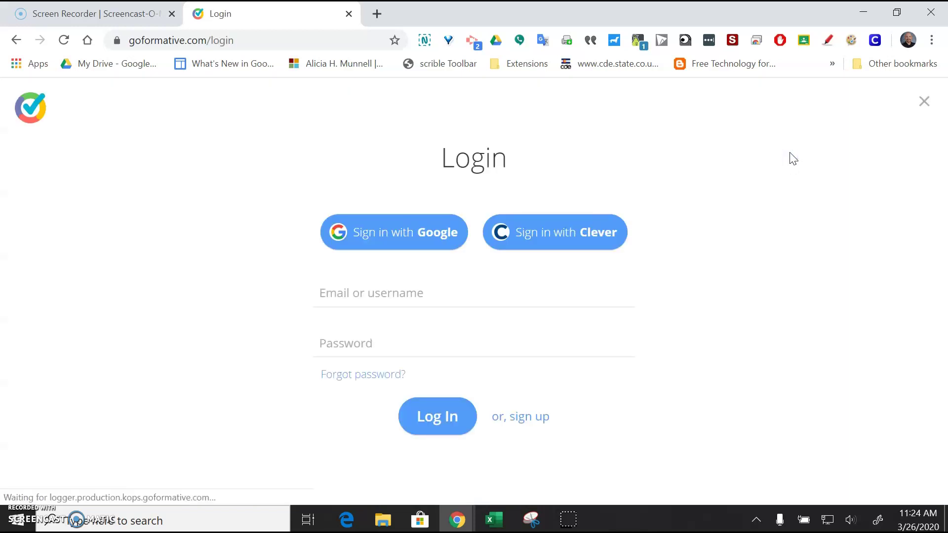
{"action": "left_click", "coordinate": [395, 236]}
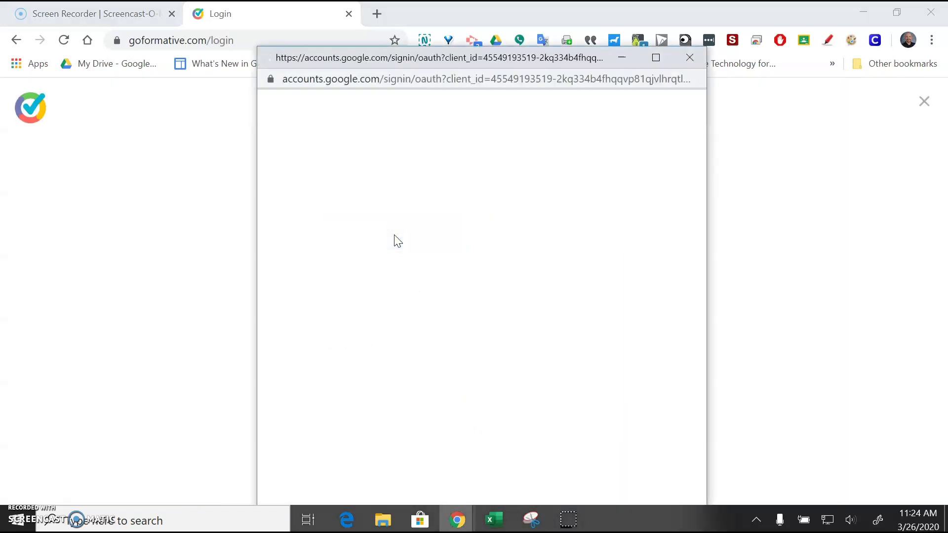
{"action": "left_click", "coordinate": [409, 299]}
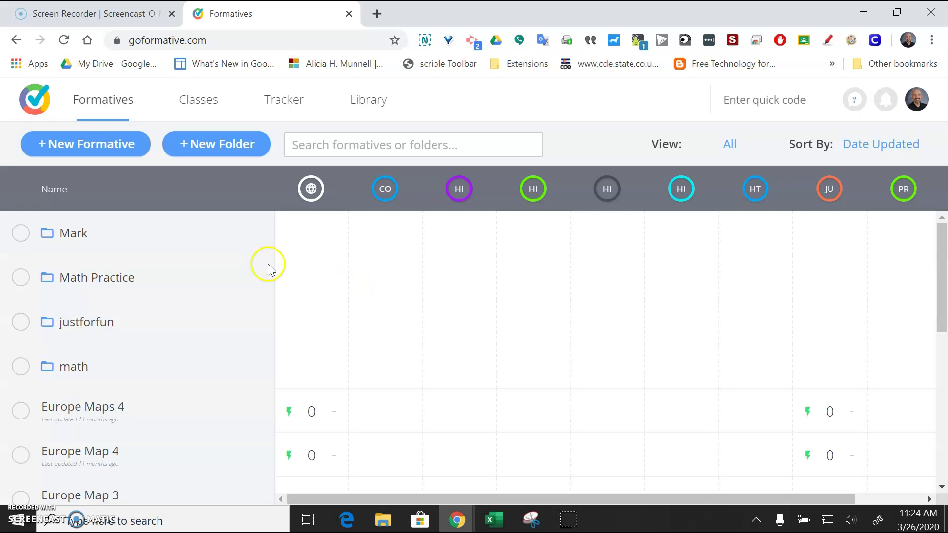
- Import classes from Google Classroom on the Classes page, completing the Google account step
{"action": "left_click", "coordinate": [204, 109]}
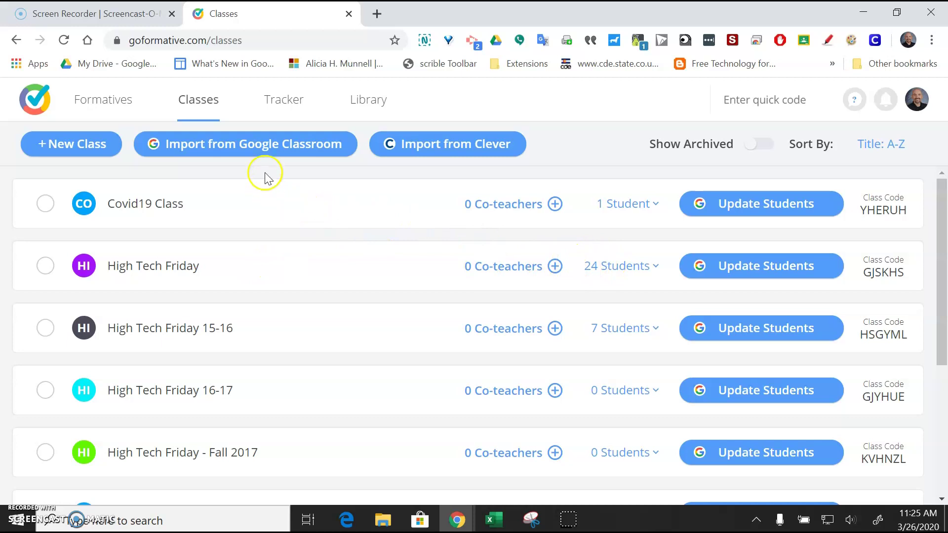
{"action": "left_click", "coordinate": [269, 146]}
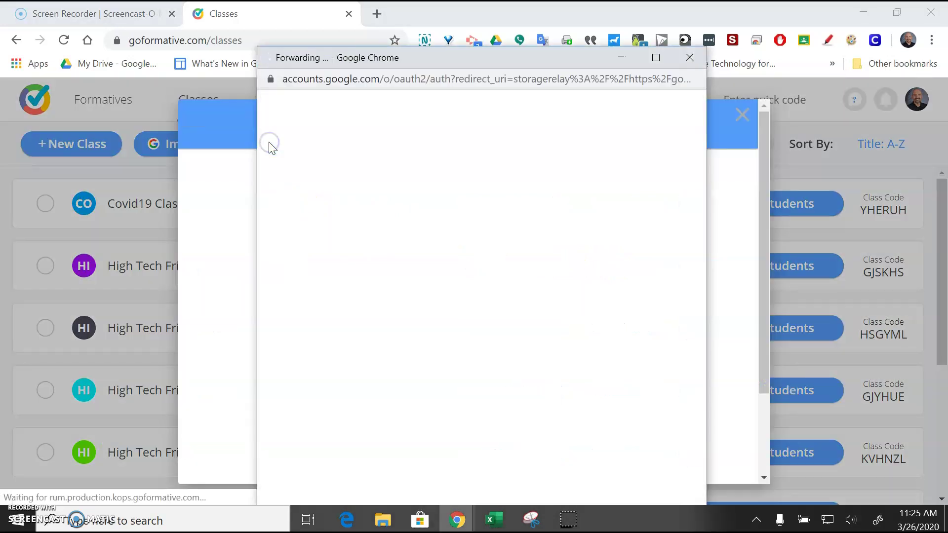
{"action": "left_click", "coordinate": [690, 58]}
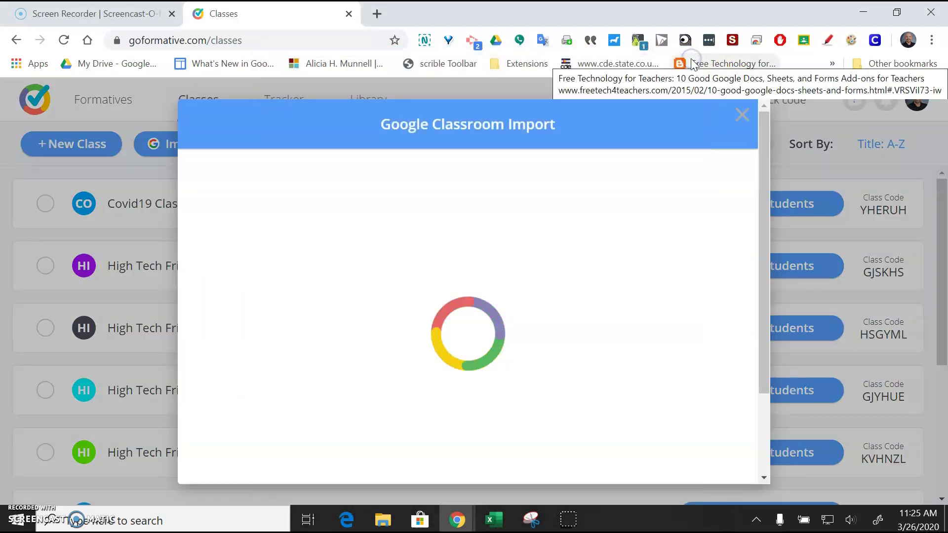
{"action": "left_click", "coordinate": [742, 115]}
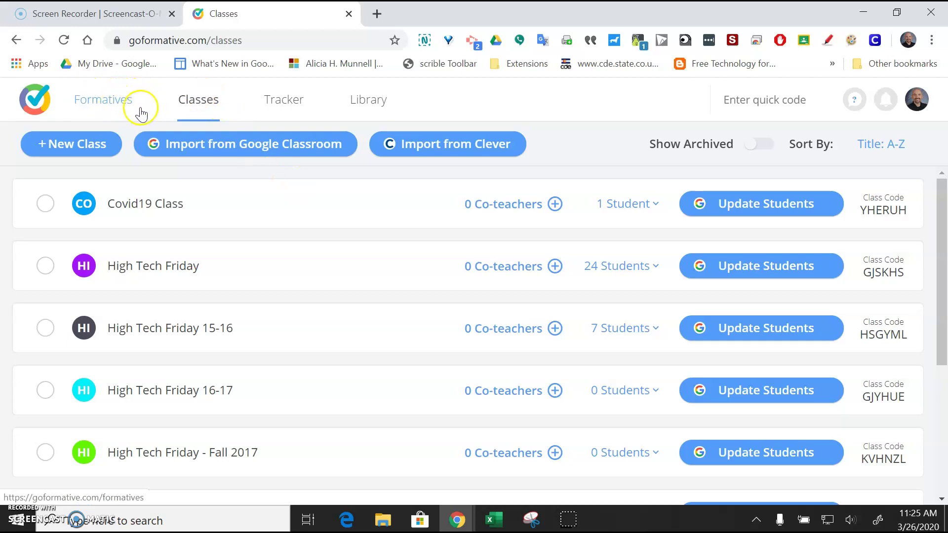
- Create a folder named 'Practice 2' on the Formatives page and open it
{"action": "left_click", "coordinate": [109, 107]}
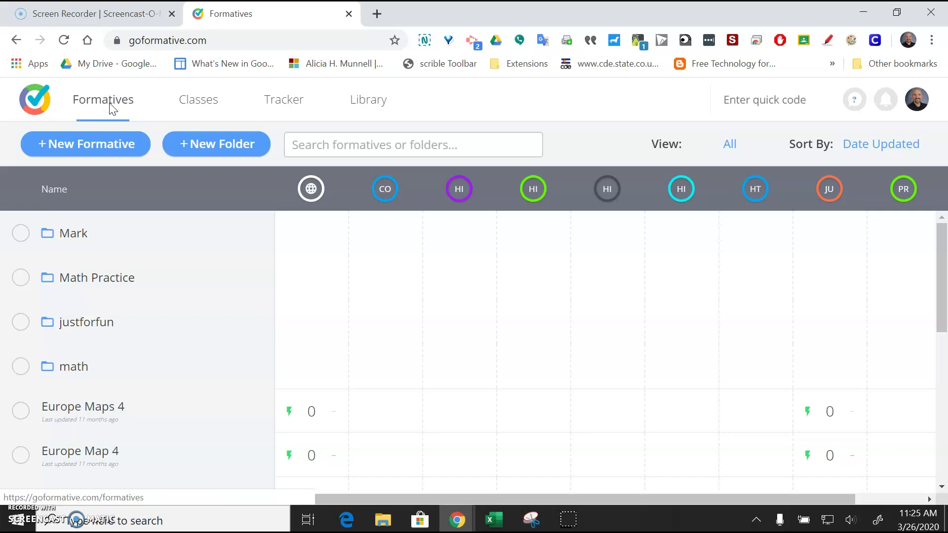
{"action": "left_click", "coordinate": [207, 147]}
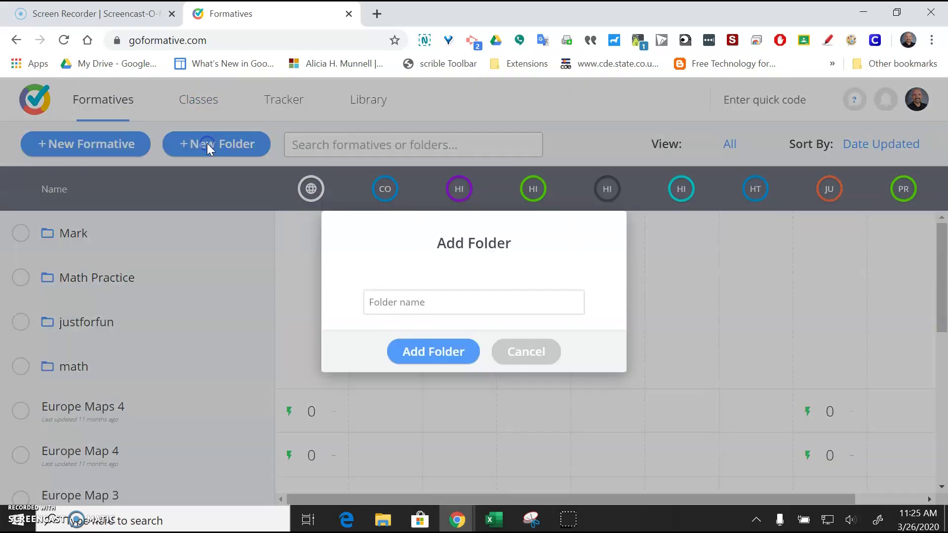
{"action": "left_click", "coordinate": [385, 303]}
{"action": "type", "text": "Pract"}
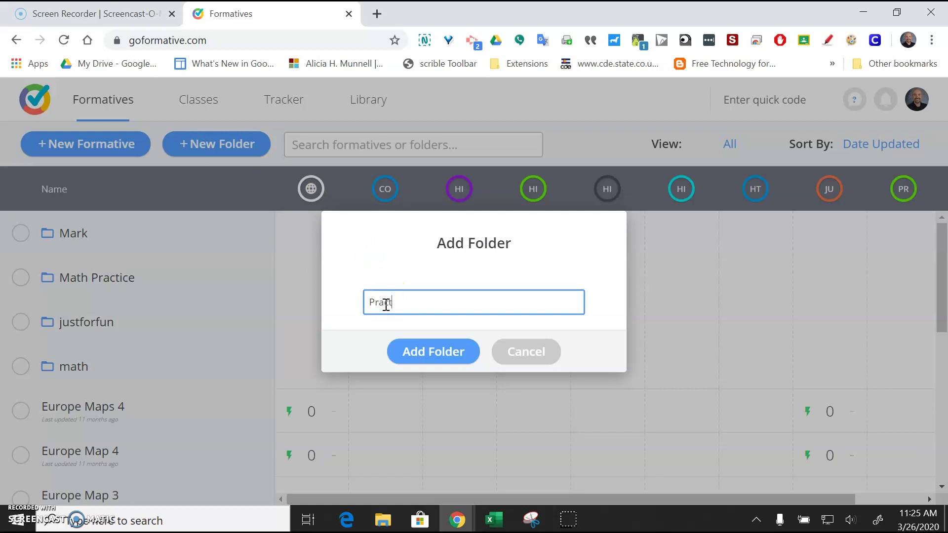
{"action": "type", "text": "ice 2"}
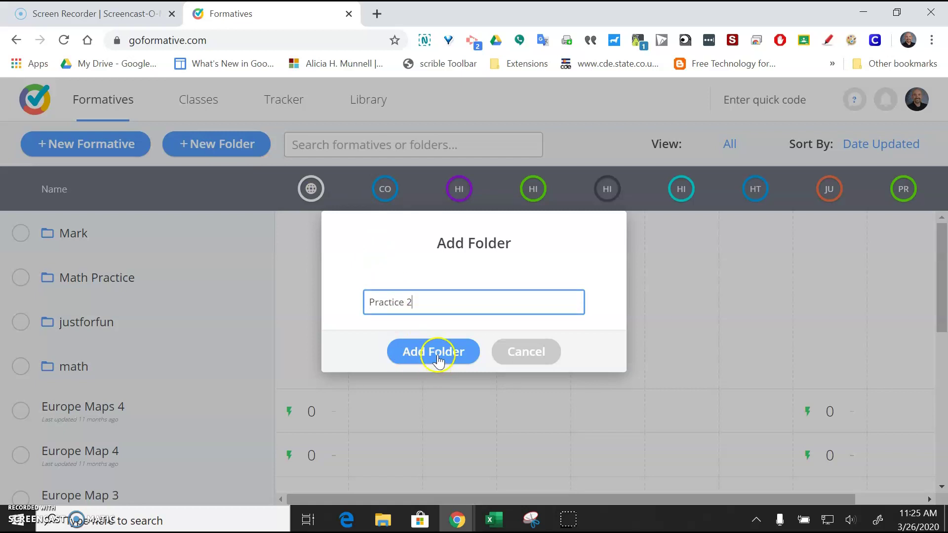
{"action": "left_click", "coordinate": [438, 357]}
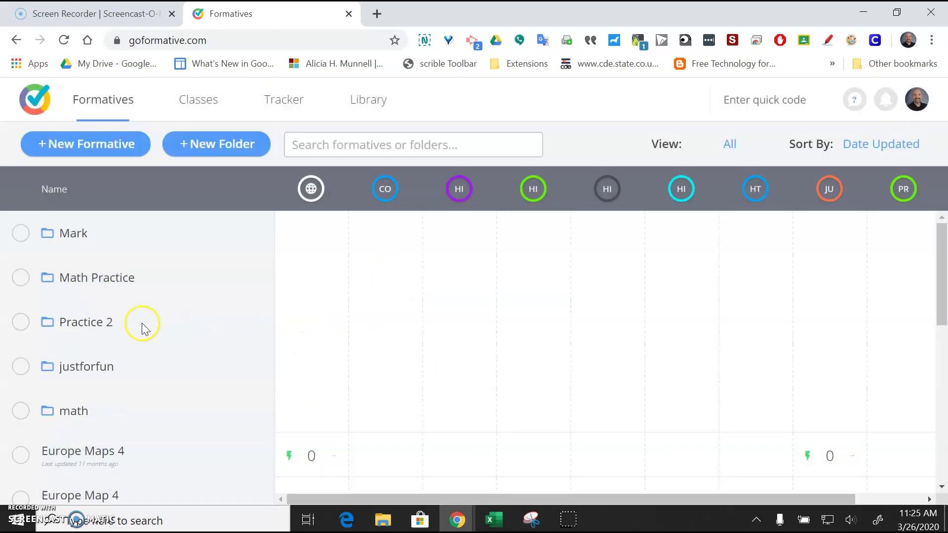
{"action": "left_click", "coordinate": [91, 322]}
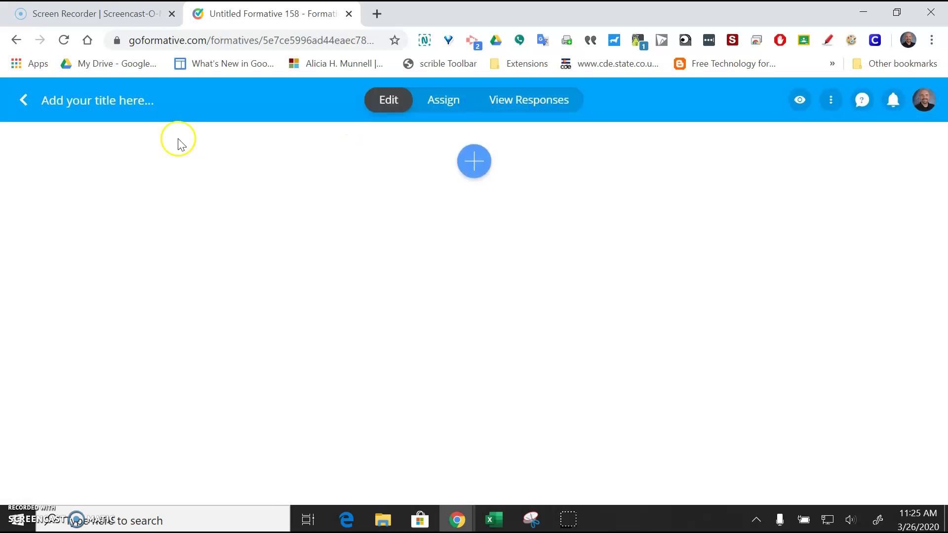
- Title the formative 'Math Worksheet 1' and upload the MathLesson document from the computer
{"action": "left_click", "coordinate": [127, 101]}
{"action": "type", "text": "Math Wor"}
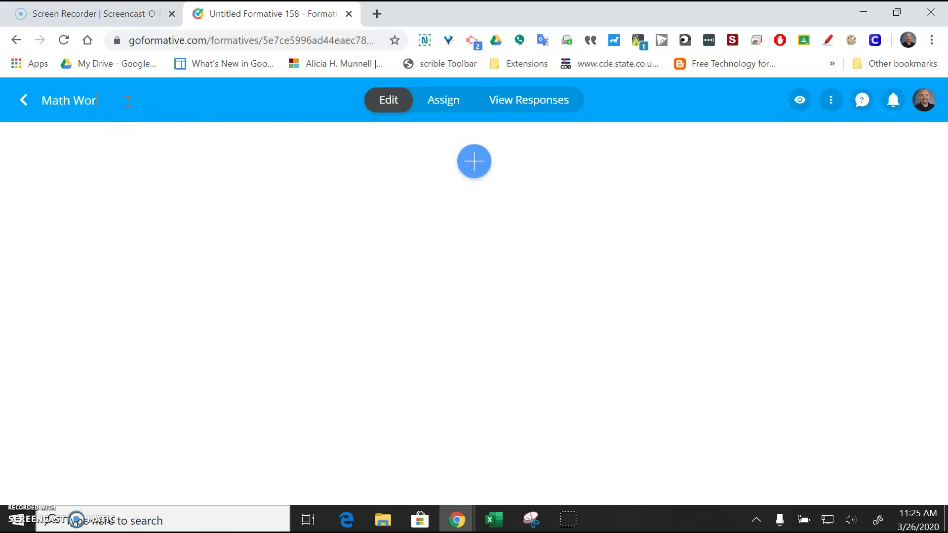
{"action": "type", "text": "ksheet 21"}
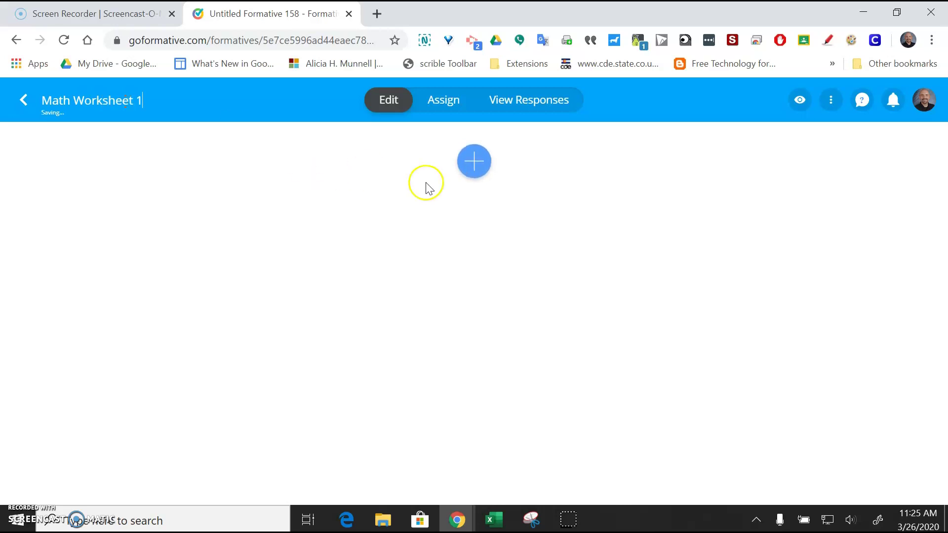
{"action": "left_click", "coordinate": [474, 184]}
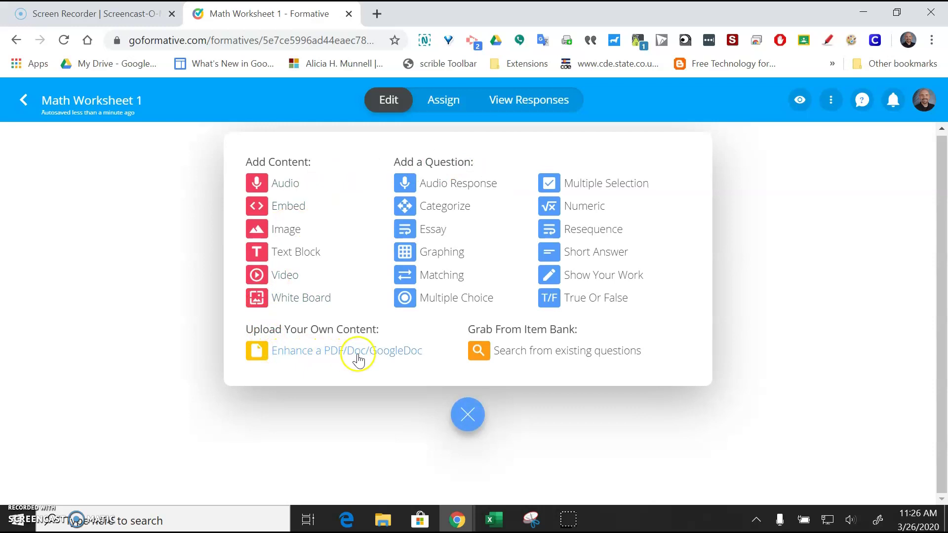
{"action": "left_click", "coordinate": [393, 351]}
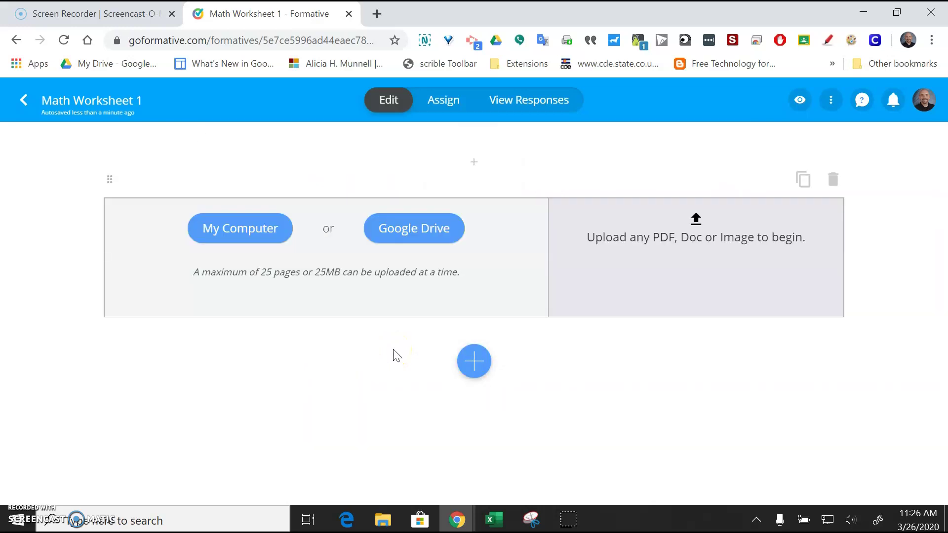
{"action": "left_click", "coordinate": [240, 232]}
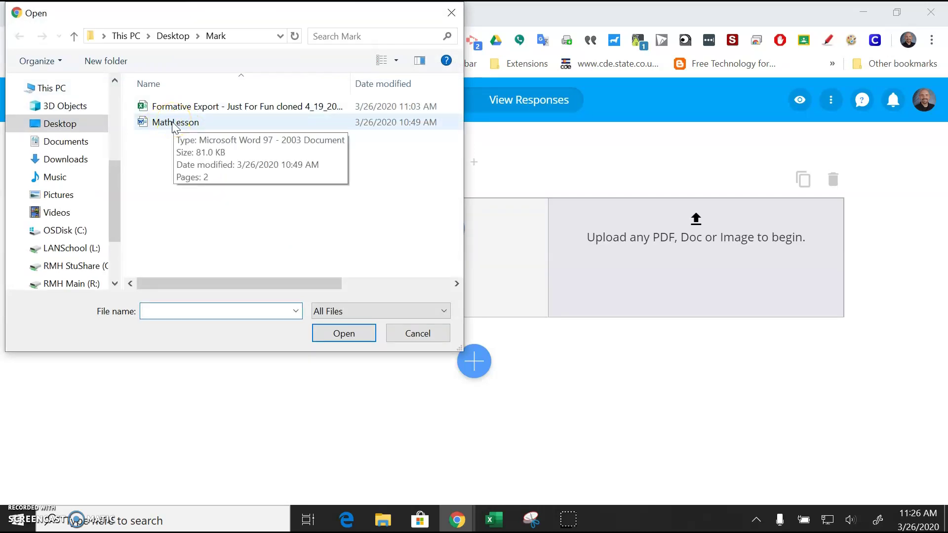
{"action": "double_click", "coordinate": [172, 123]}
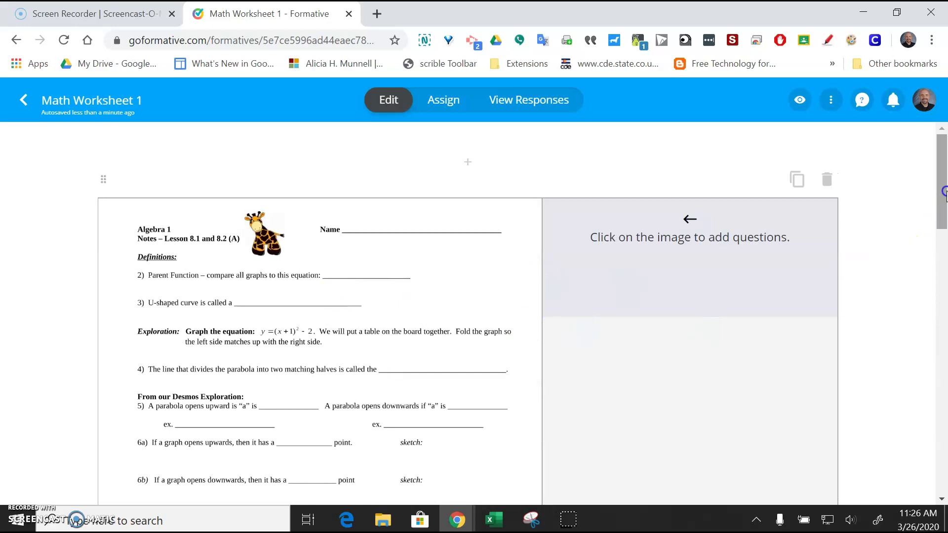
{"action": "mouse_move", "coordinate": [941, 193]}
{"action": "left_mouse_down"}
{"action": "mouse_move", "coordinate": [942, 231]}
{"action": "mouse_move", "coordinate": [942, 193]}
{"action": "left_mouse_up"}
{"action": "left_click_drag", "start_coordinate": [942, 168], "coordinate": [943, 139]}
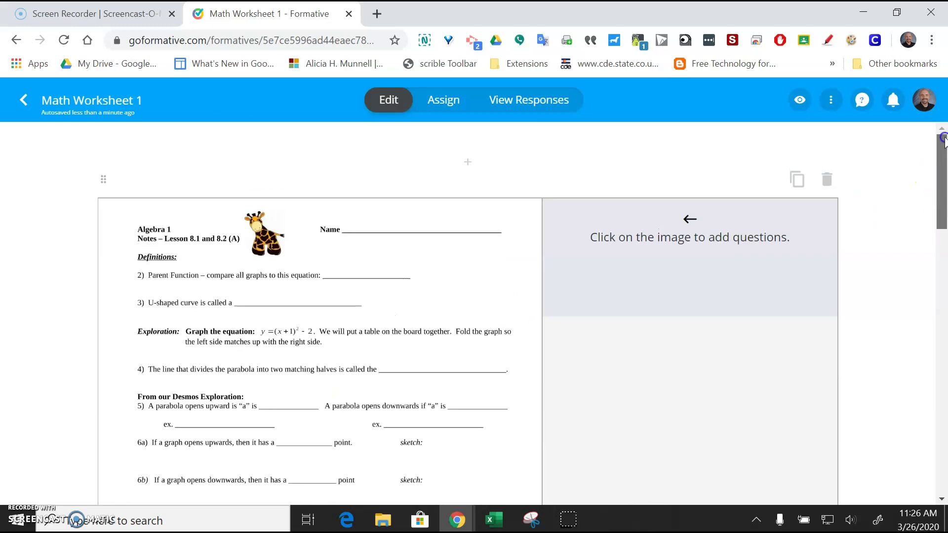
- Add short-answer questions at the Name line and at item 3, accepting 'parabola' for item 3
{"action": "left_click", "coordinate": [347, 227]}
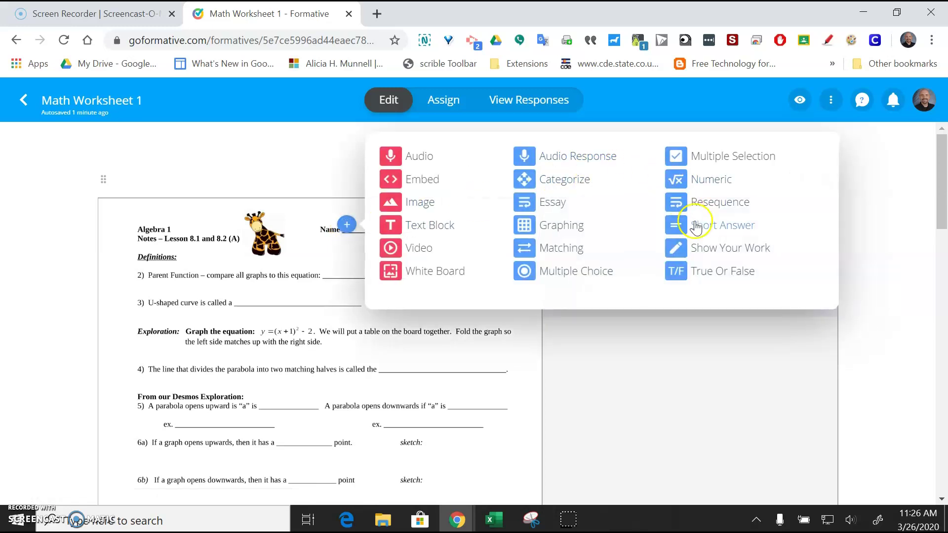
{"action": "left_click", "coordinate": [696, 227]}
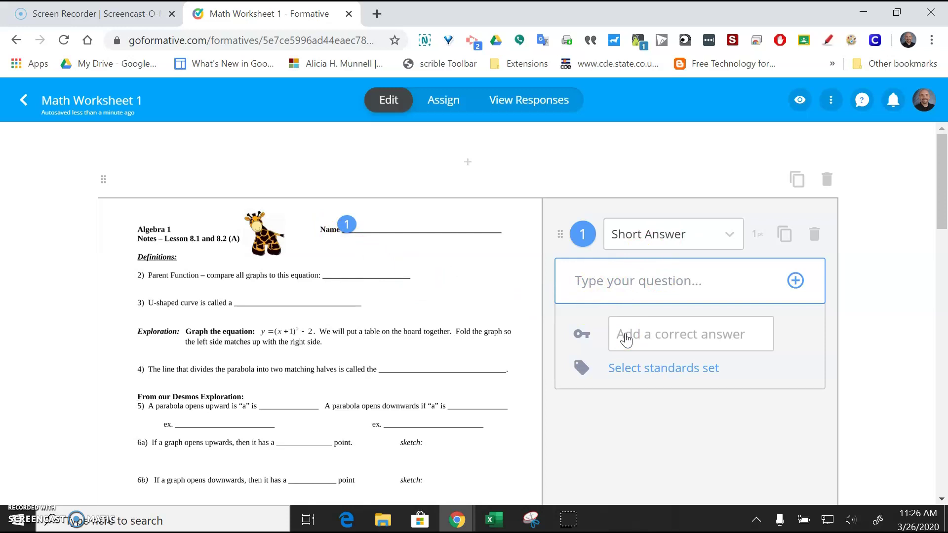
{"action": "left_click", "coordinate": [239, 301]}
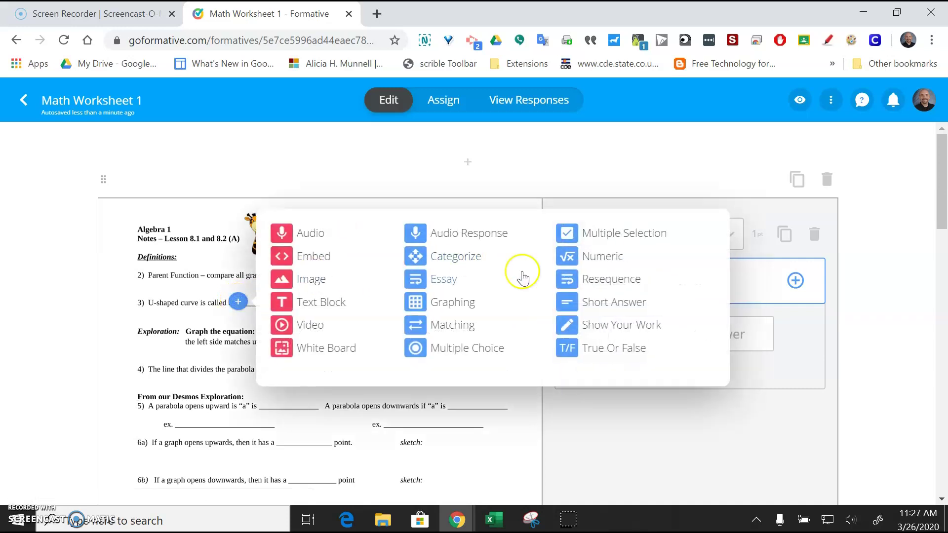
{"action": "left_click", "coordinate": [577, 306]}
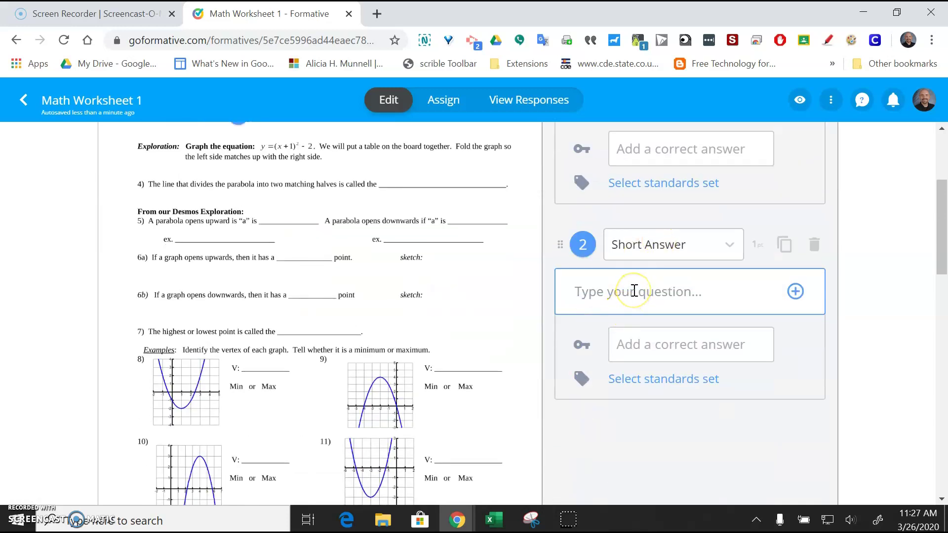
{"action": "left_click", "coordinate": [628, 347]}
{"action": "type", "text": "pa"}
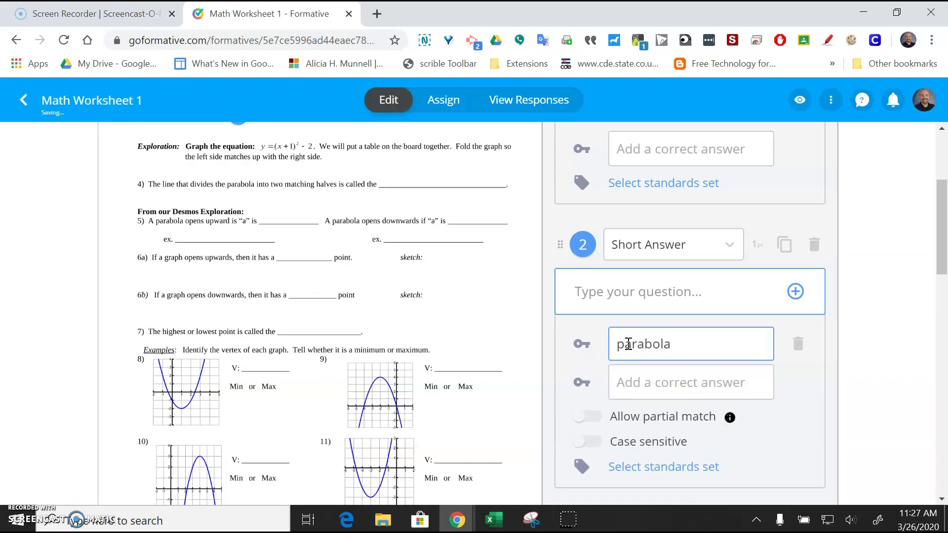
{"action": "type", "text": "rabola"}
{"action": "left_click", "coordinate": [644, 390]}
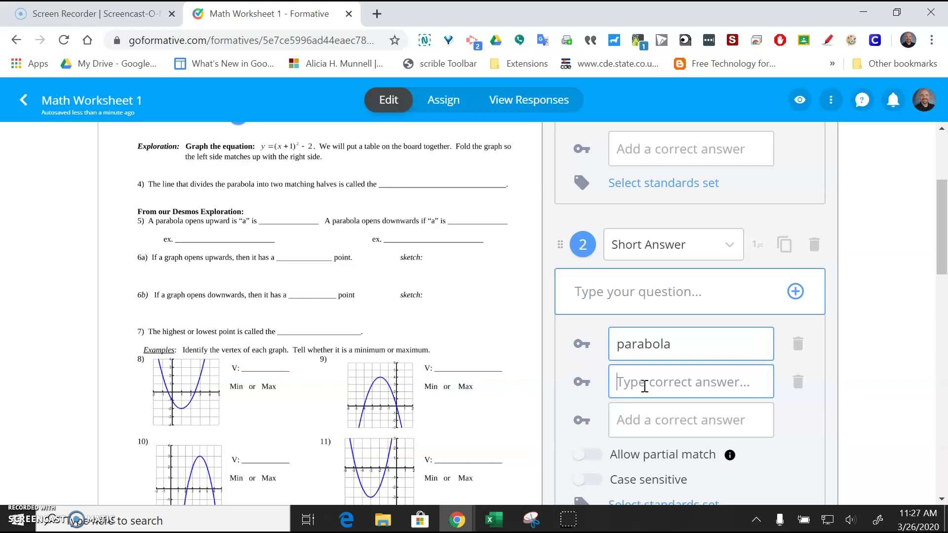
{"action": "left_click", "coordinate": [696, 430]}
{"action": "left_click_drag", "start_coordinate": [941, 217], "coordinate": [939, 182]}
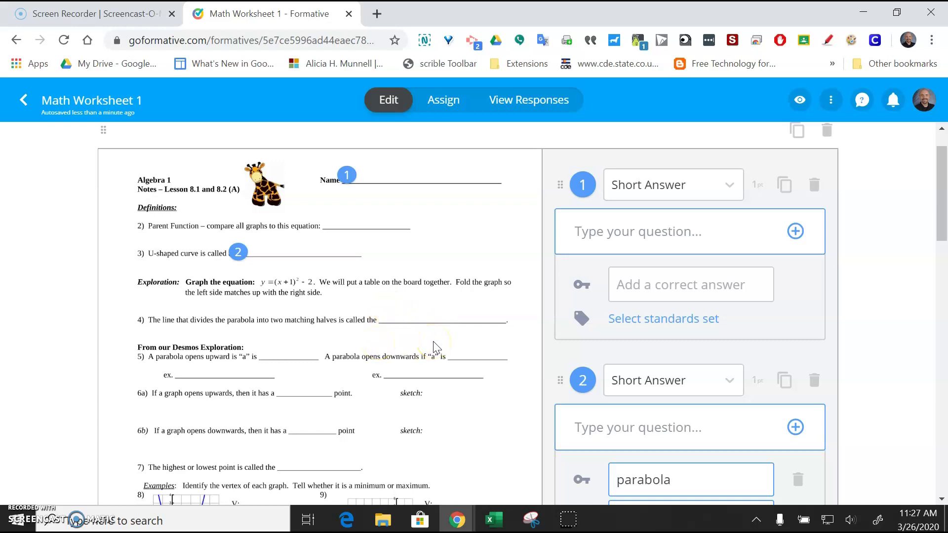
- Add a Show Your Work question at item 6a's sketch space
{"action": "left_click", "coordinate": [427, 393]}
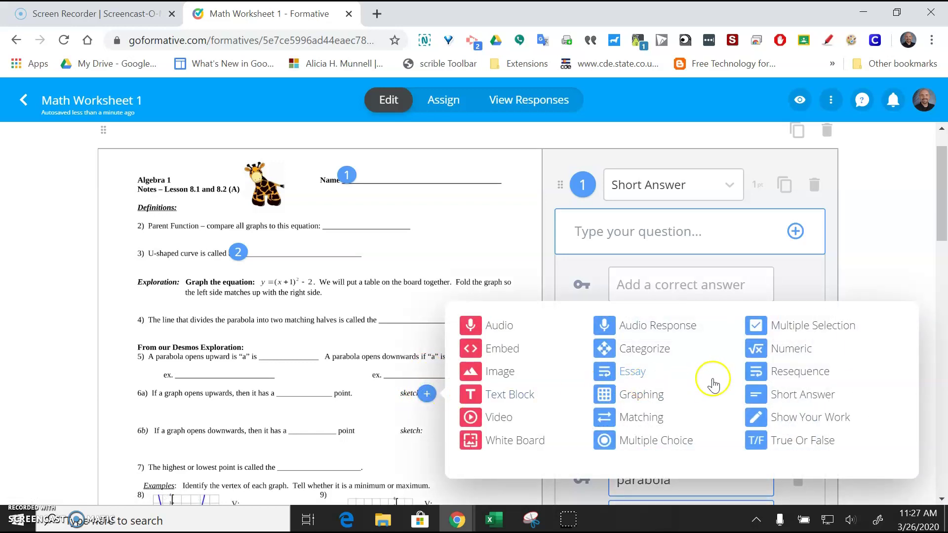
{"action": "left_click", "coordinate": [792, 419]}
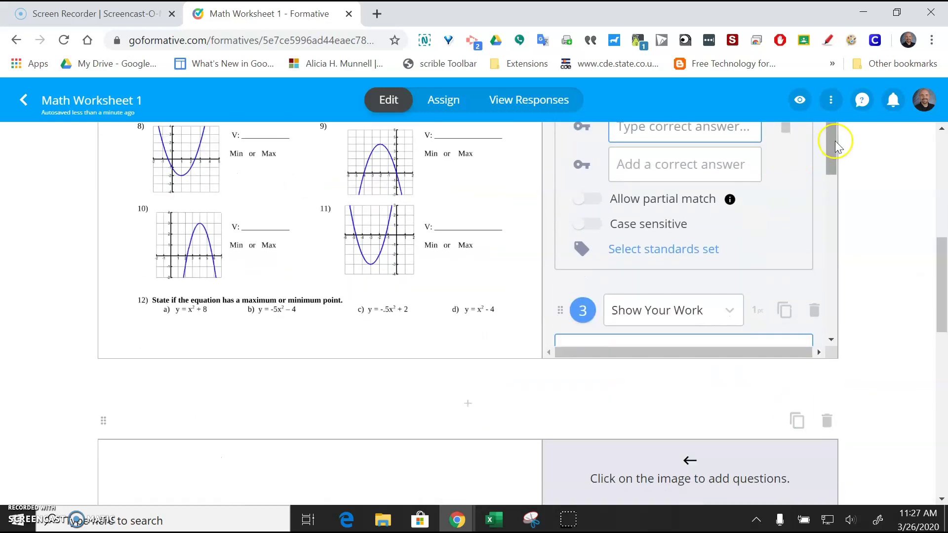
{"action": "left_click_drag", "start_coordinate": [835, 143], "coordinate": [842, 173]}
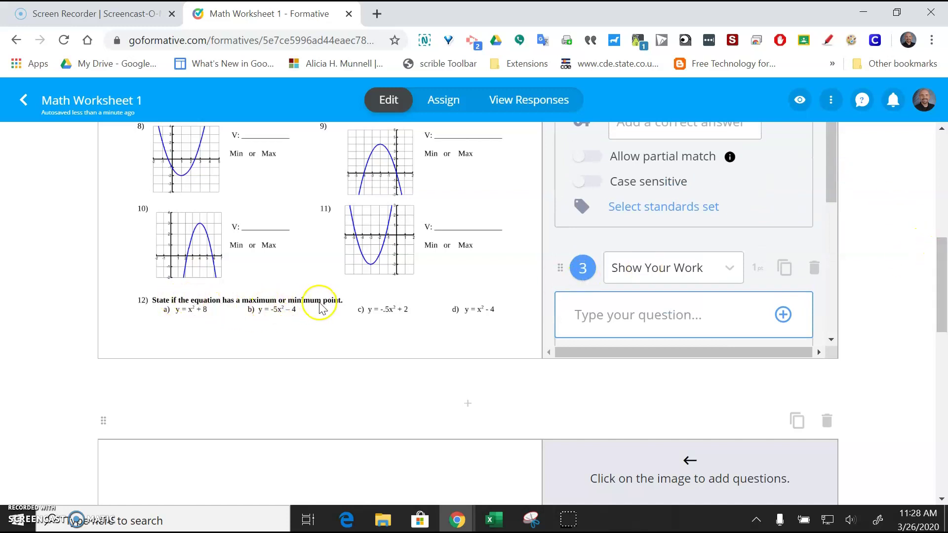
- Add multiple-choice question 4 beside item 12 with option B marked correct
{"action": "left_click", "coordinate": [347, 304]}
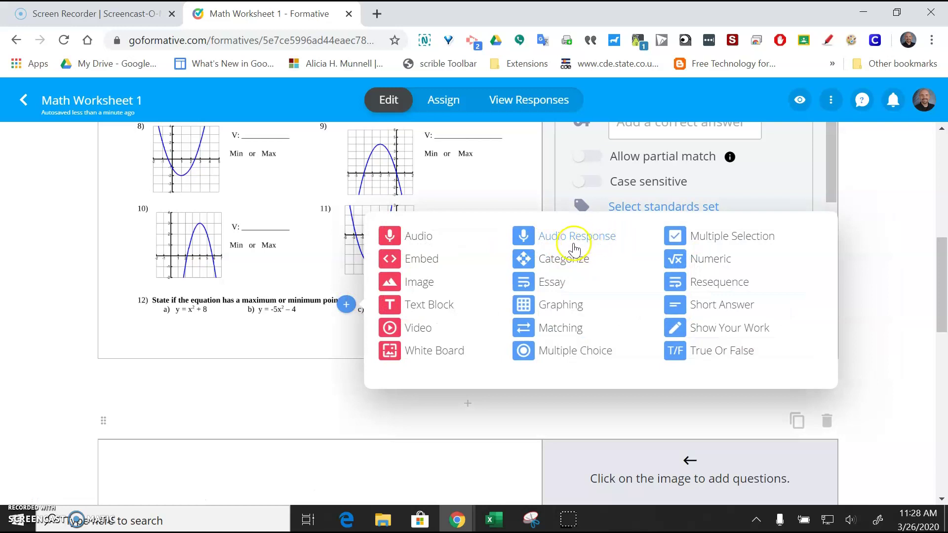
{"action": "left_click", "coordinate": [564, 353]}
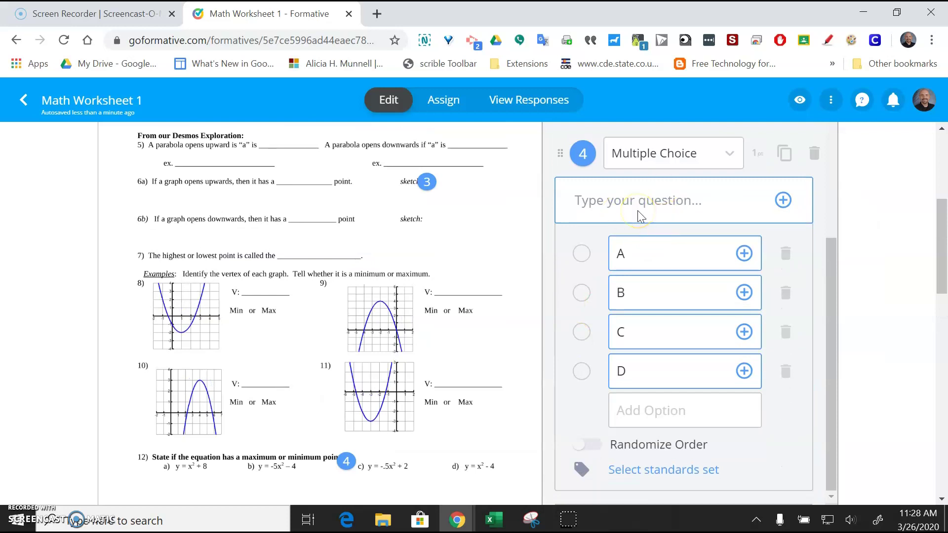
{"action": "left_click", "coordinate": [582, 295]}
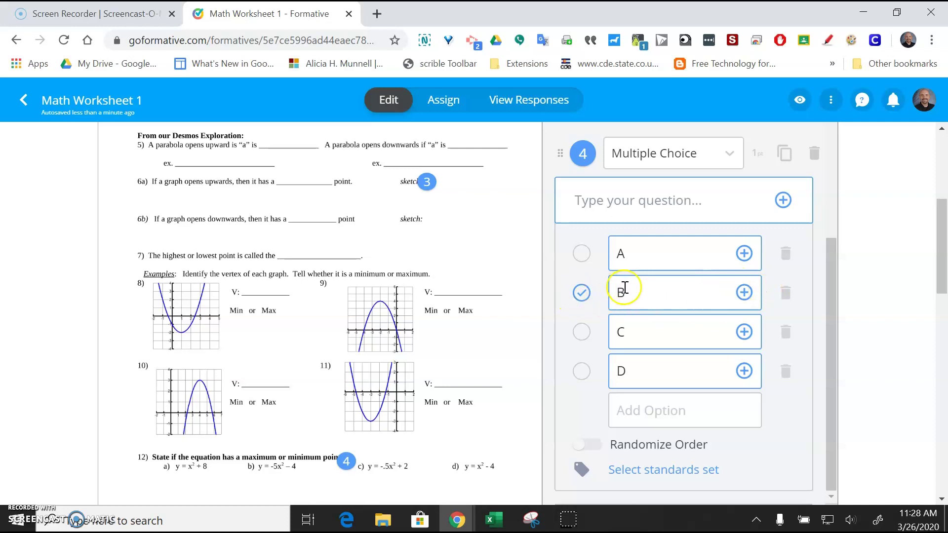
{"action": "left_click_drag", "start_coordinate": [938, 248], "coordinate": [926, 277]}
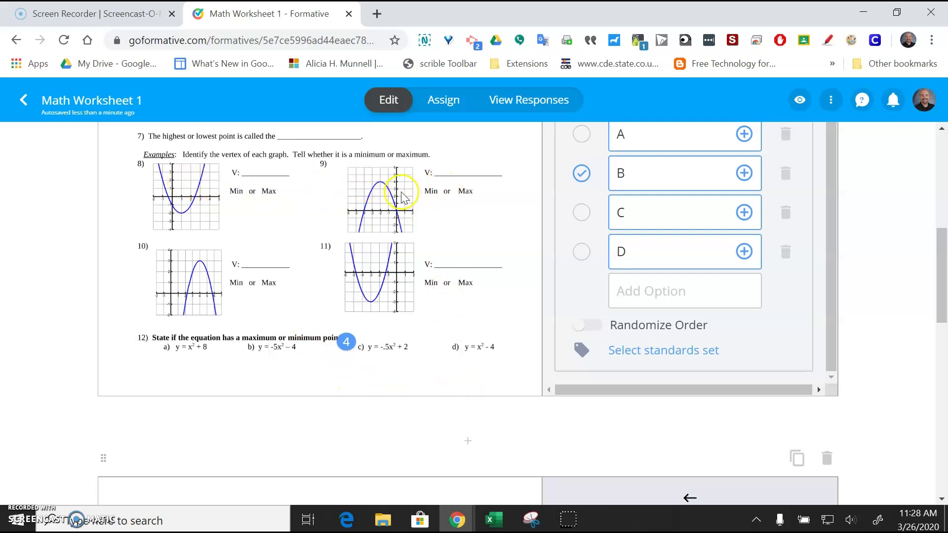
- Add a Graphing question 5 at graph 9's vertex blank
{"action": "left_click", "coordinate": [439, 175]}
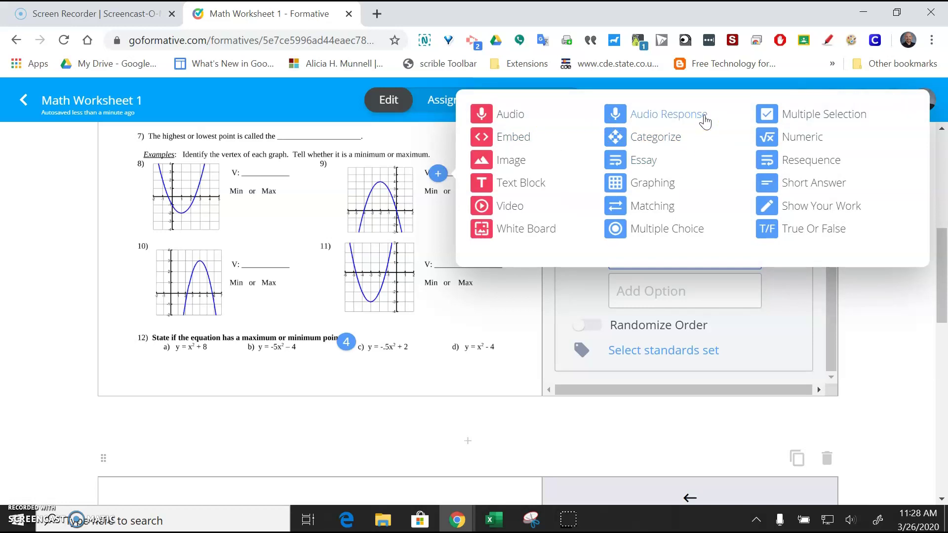
{"action": "left_click", "coordinate": [691, 146]}
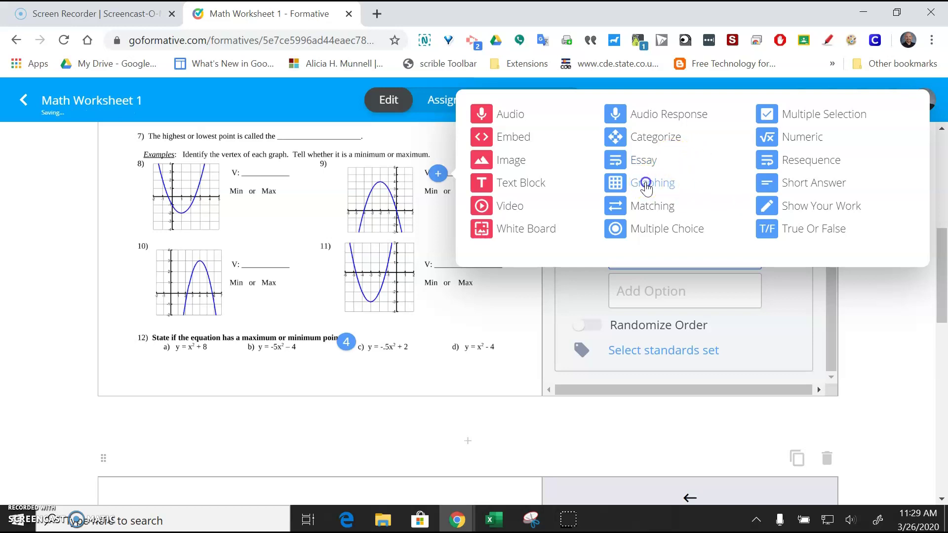
{"action": "left_click", "coordinate": [647, 188]}
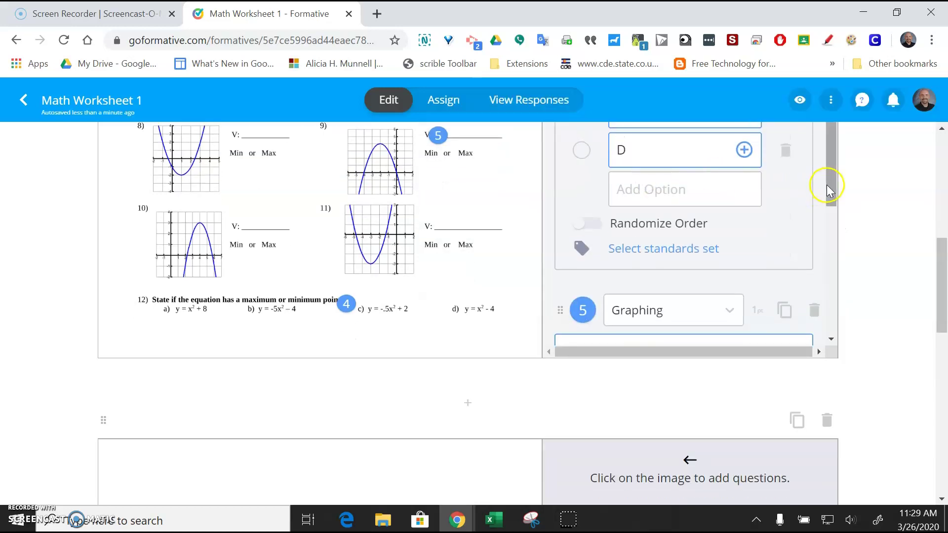
{"action": "left_click_drag", "start_coordinate": [826, 185], "coordinate": [822, 210]}
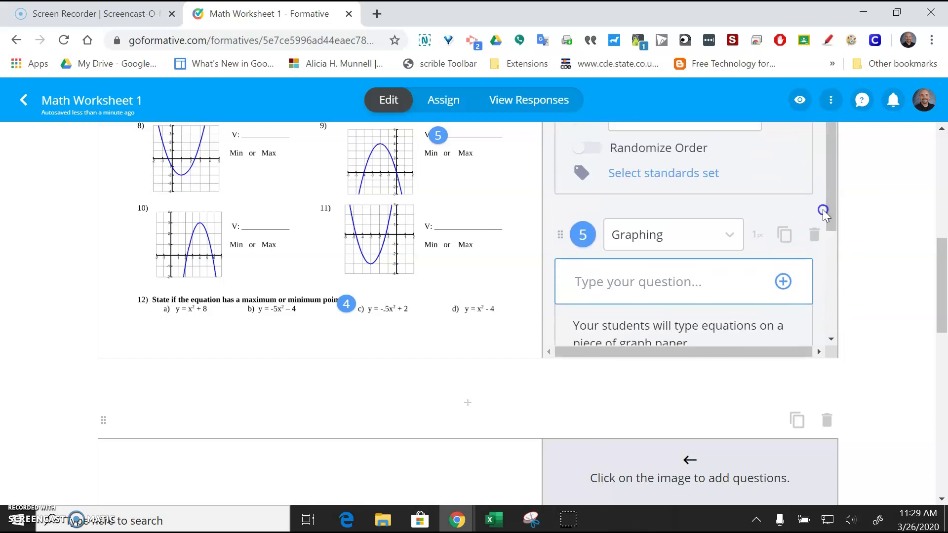
- Place another question on the next worksheet page
{"action": "left_click", "coordinate": [125, 452]}
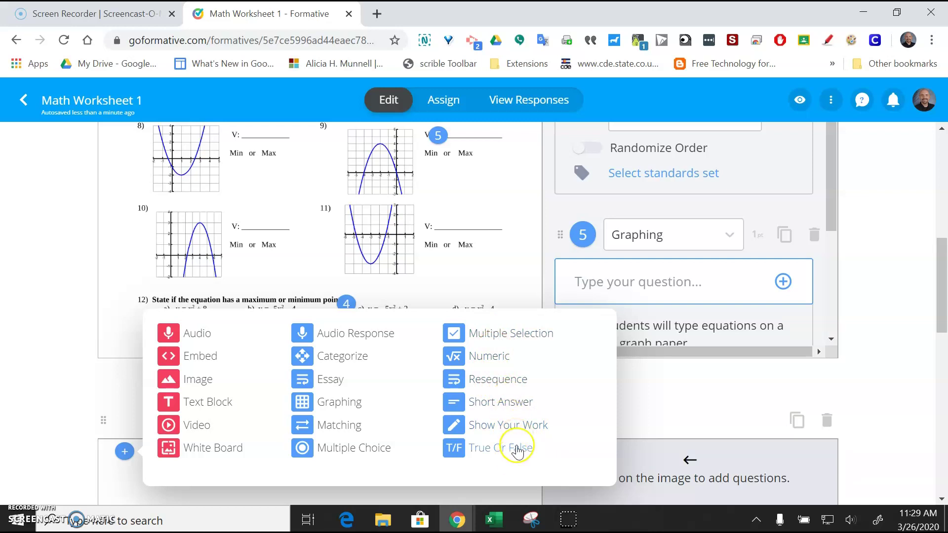
{"action": "left_click", "coordinate": [512, 395]}
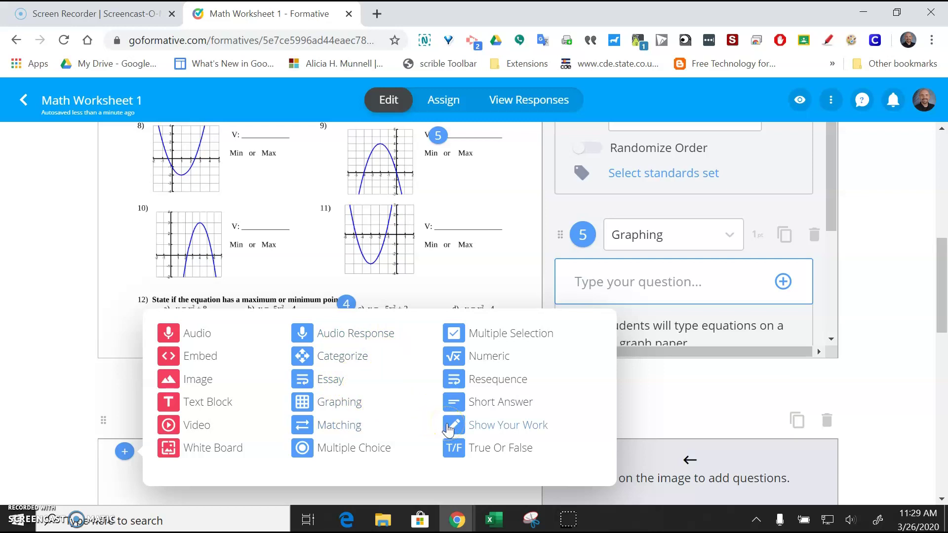
{"action": "left_click_drag", "start_coordinate": [940, 272], "coordinate": [942, 165]}
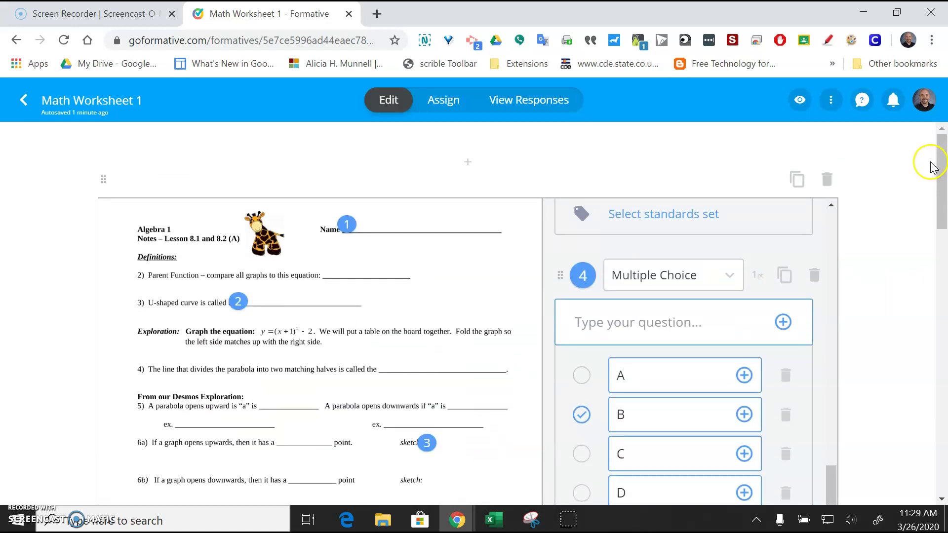
- Open the student preview at desktop size and answer questions 1 and 2, entering 'parabola'
{"action": "left_click", "coordinate": [800, 101]}
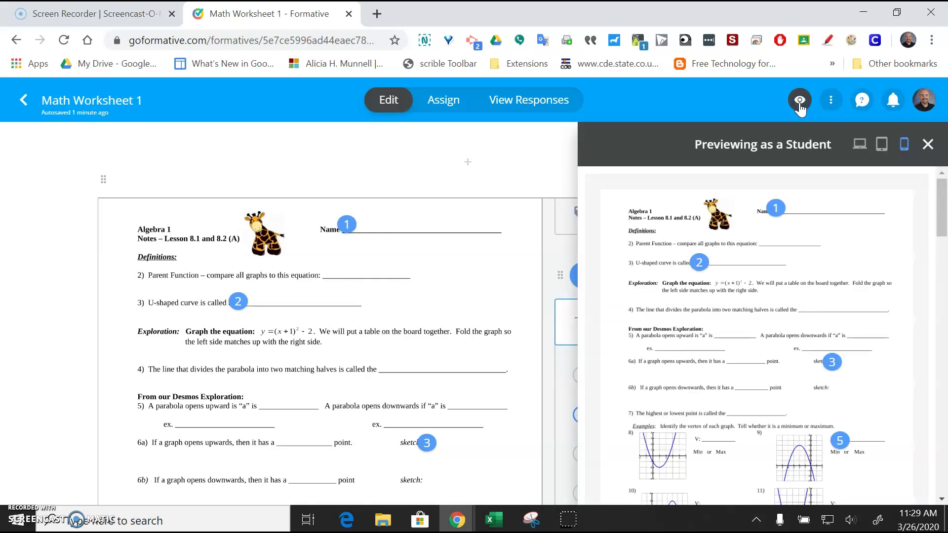
{"action": "left_click", "coordinate": [859, 148]}
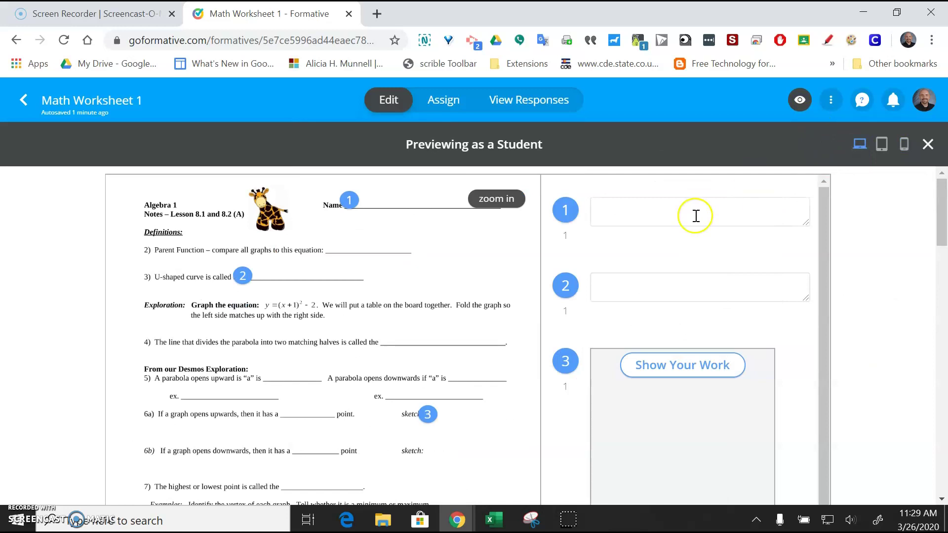
{"action": "left_click", "coordinate": [678, 216]}
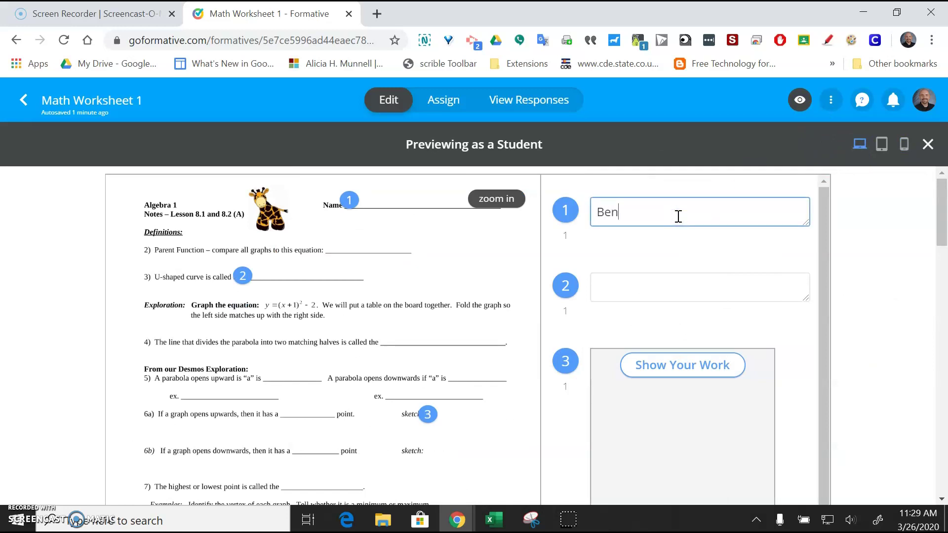
{"action": "left_click", "coordinate": [631, 284]}
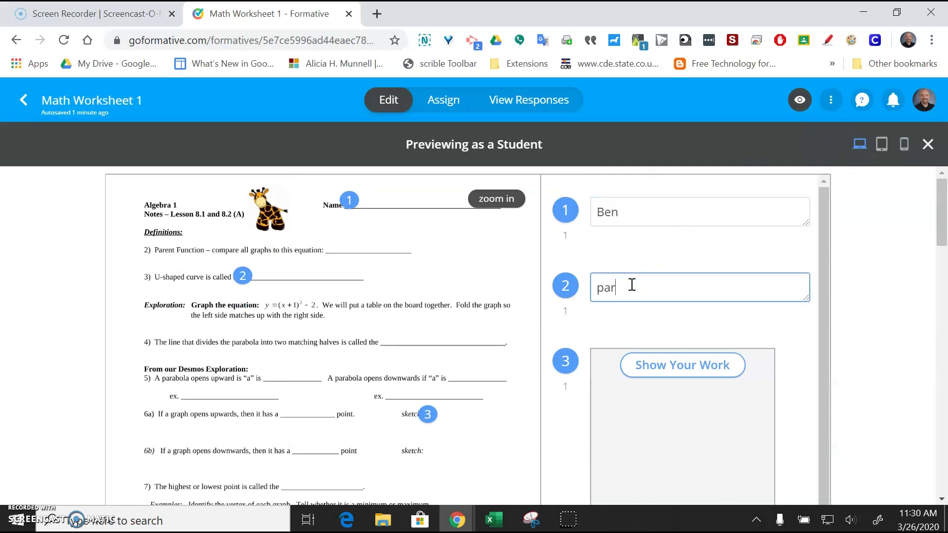
{"action": "type", "text": "parabola"}
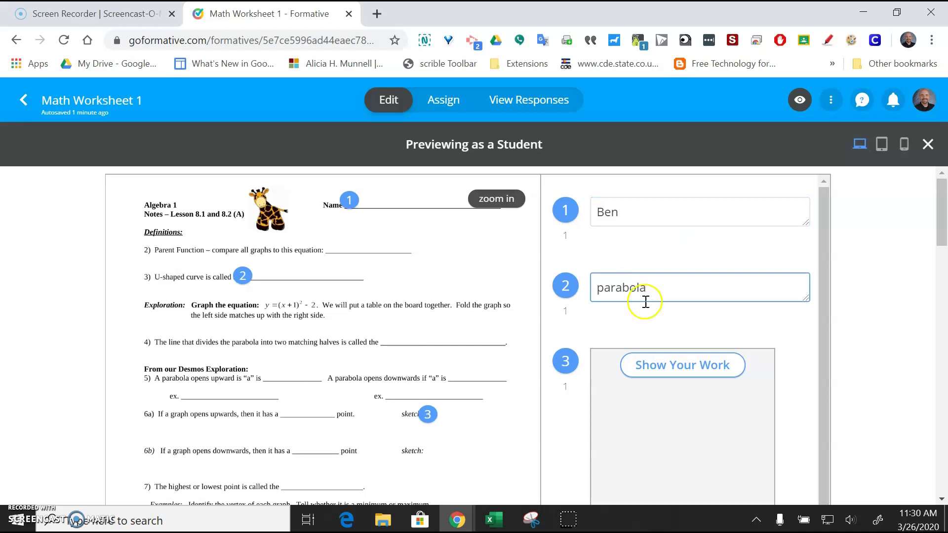
- Sketch a parabola-shaped curve as the question 3 answer using Show Your Work
{"action": "left_click", "coordinate": [664, 364]}
{"action": "left_click_drag", "start_coordinate": [269, 307], "coordinate": [356, 243]}
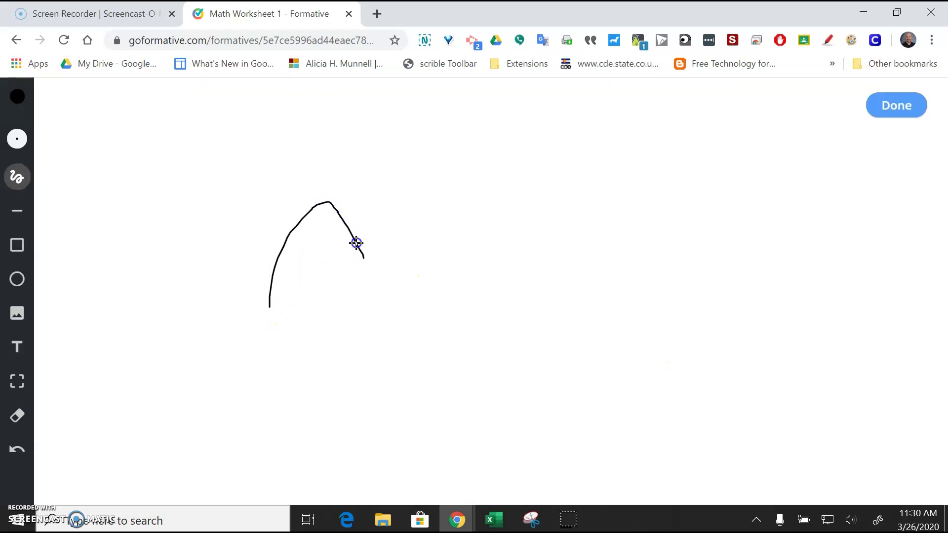
{"action": "left_click", "coordinate": [890, 111]}
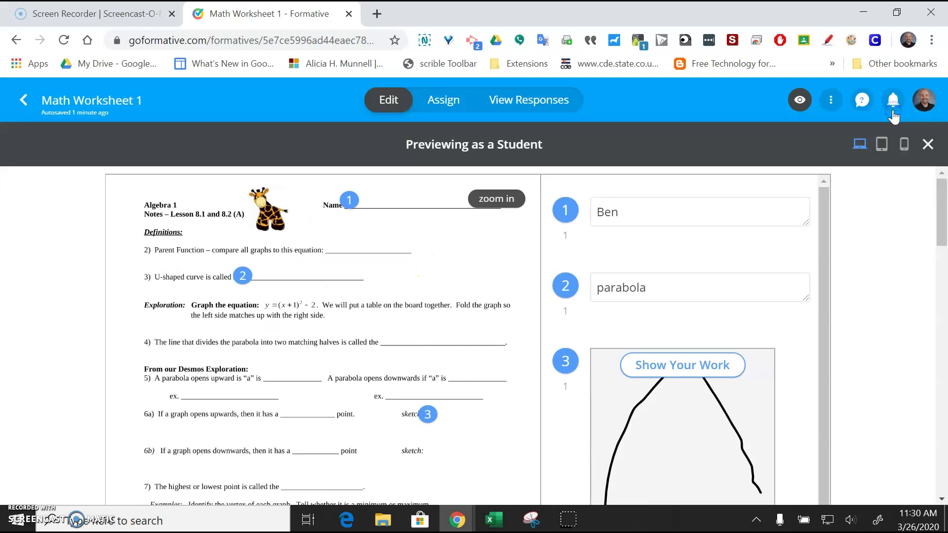
{"action": "left_click_drag", "start_coordinate": [943, 188], "coordinate": [942, 248]}
- Choose B for question 4, start an expression in the question 5 graph, and close the preview
{"action": "left_click", "coordinate": [599, 280]}
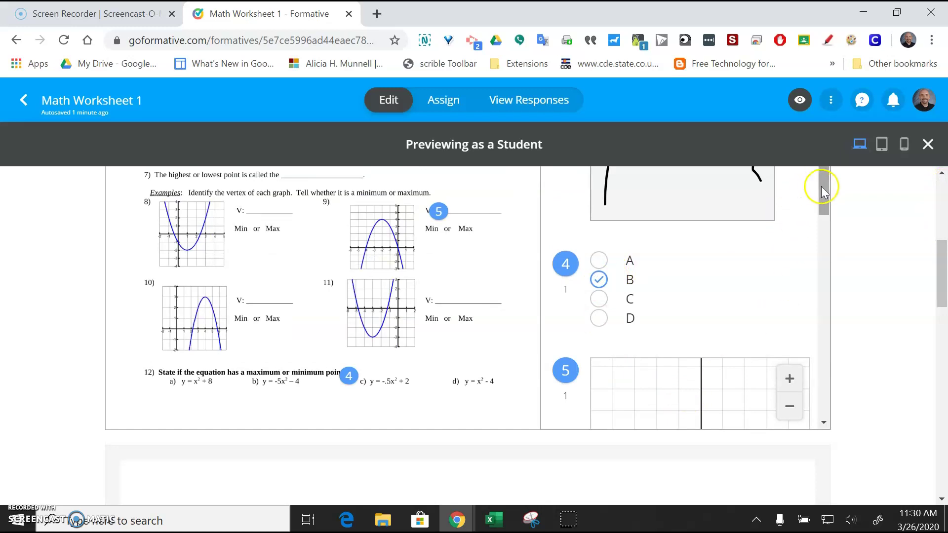
{"action": "left_click_drag", "start_coordinate": [822, 190], "coordinate": [834, 363]}
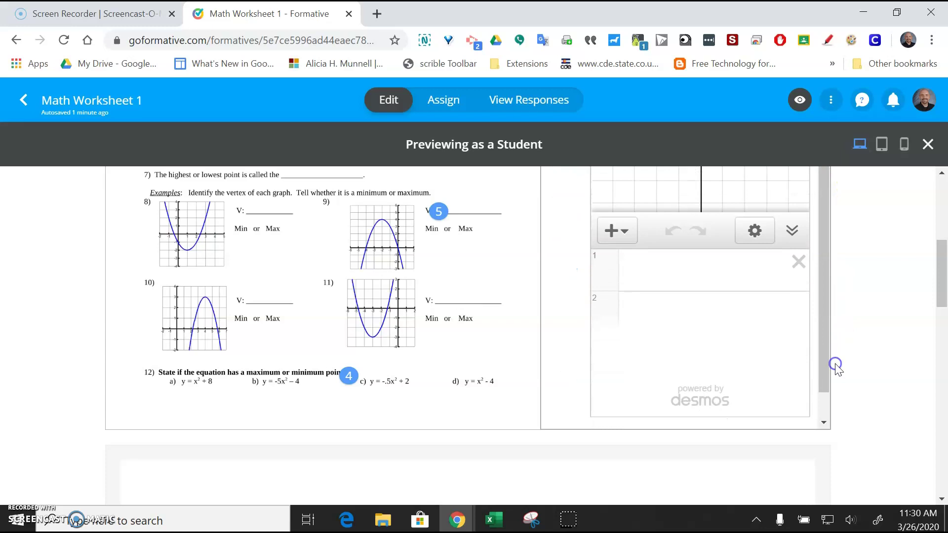
{"action": "left_click", "coordinate": [704, 280]}
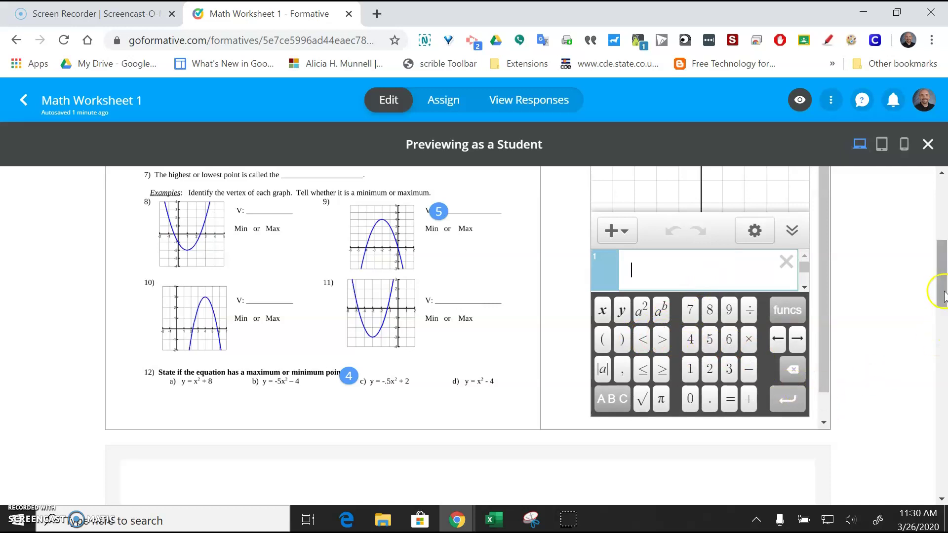
{"action": "left_click_drag", "start_coordinate": [941, 296], "coordinate": [941, 217]}
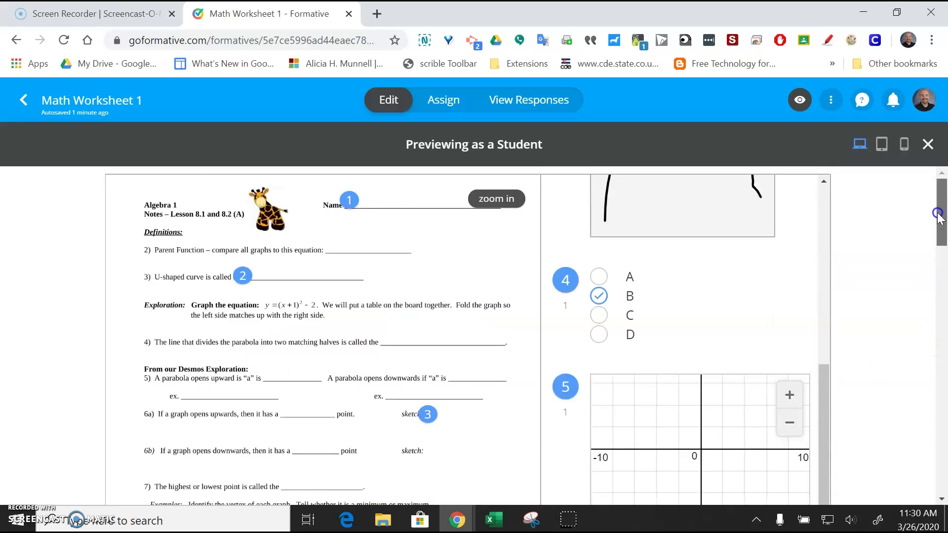
{"action": "left_click", "coordinate": [928, 145]}
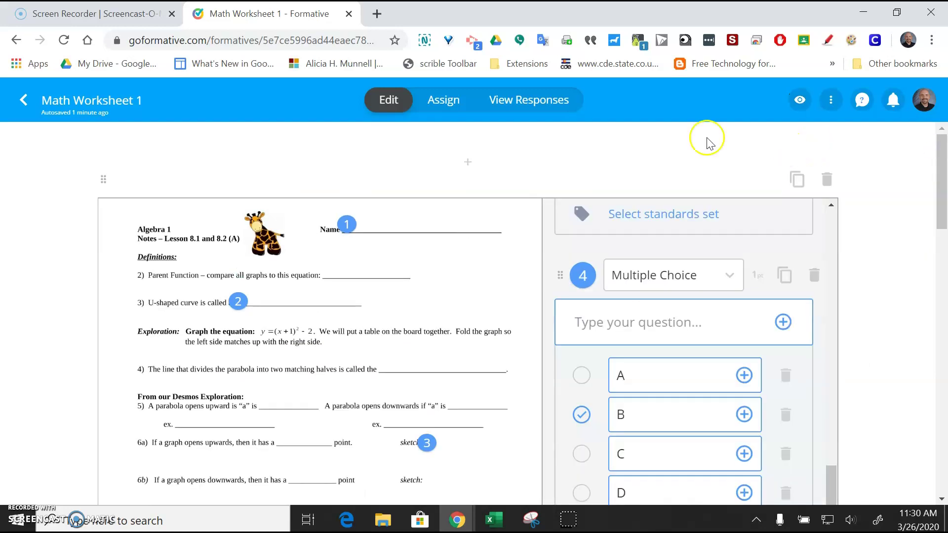
- Select Practice Class P2 for Math Worksheet 1 and choose Assign & Post to Google
{"action": "left_click", "coordinate": [445, 106]}
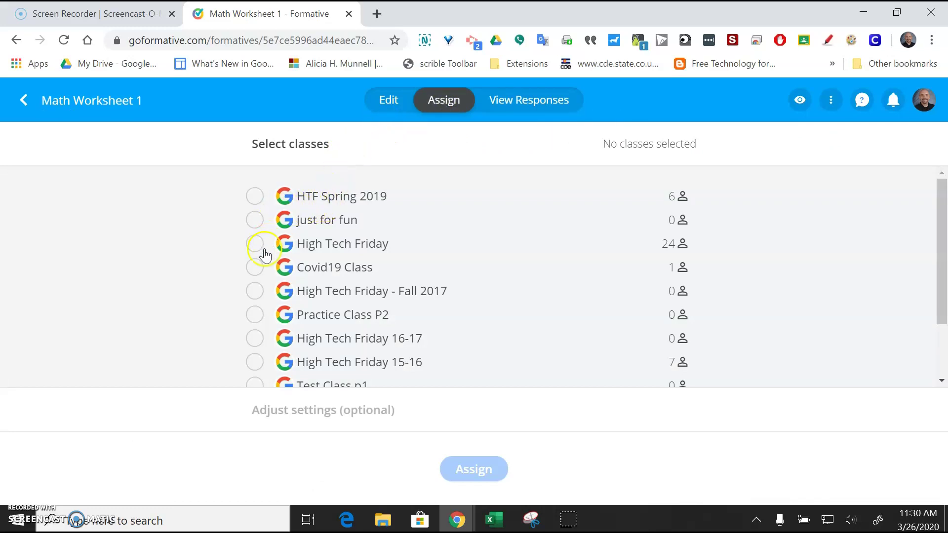
{"action": "left_click", "coordinate": [255, 315]}
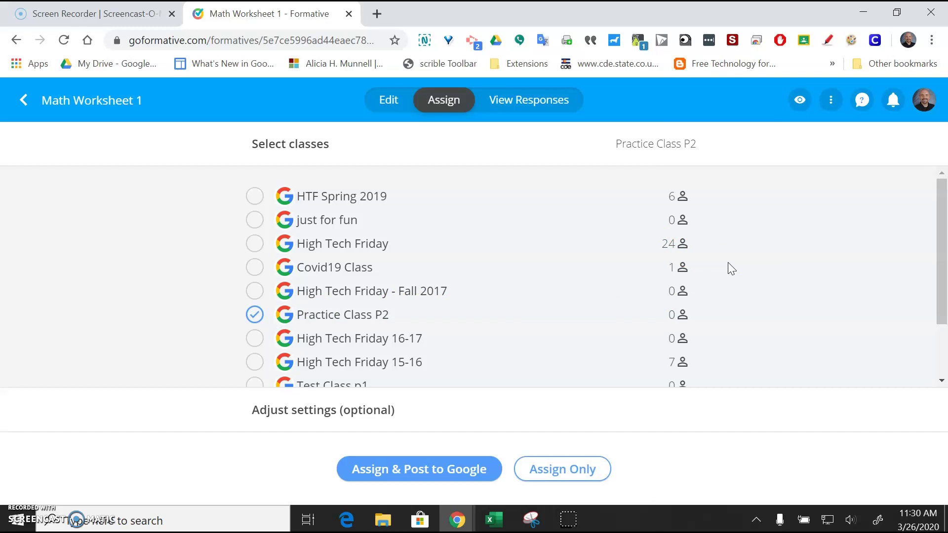
{"action": "left_click", "coordinate": [670, 244]}
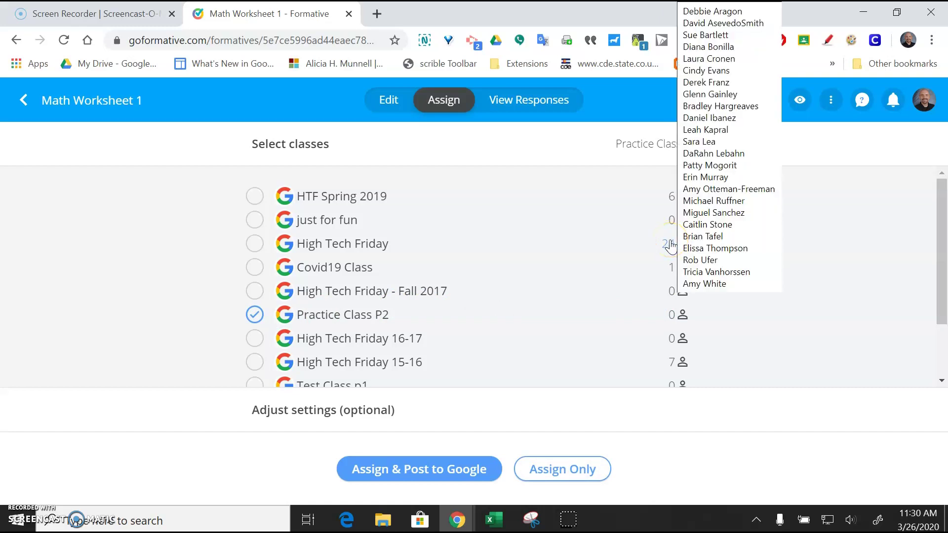
{"action": "left_click", "coordinate": [800, 267]}
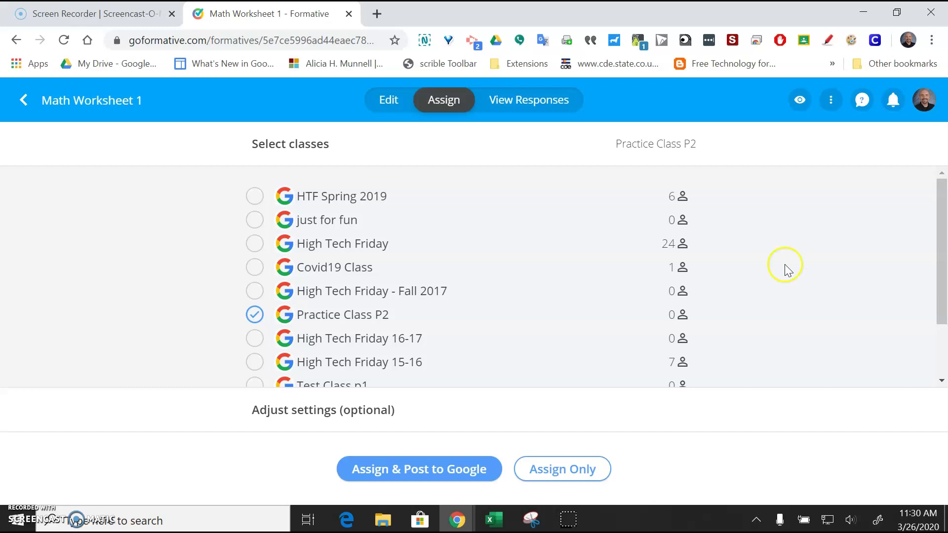
{"action": "left_click", "coordinate": [421, 475]}
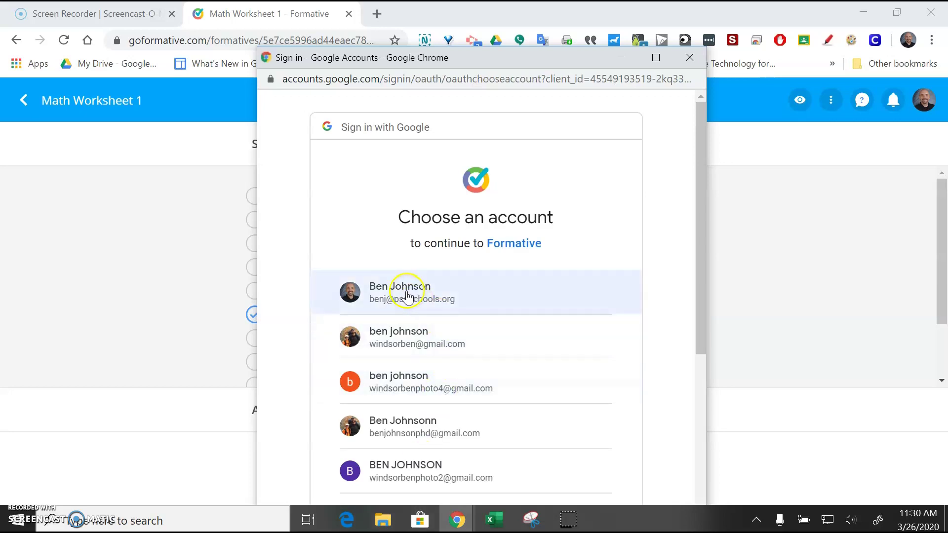
- Pick the school Google account, copy the worksheet's share link, and close the join instructions
{"action": "left_click", "coordinate": [413, 296]}
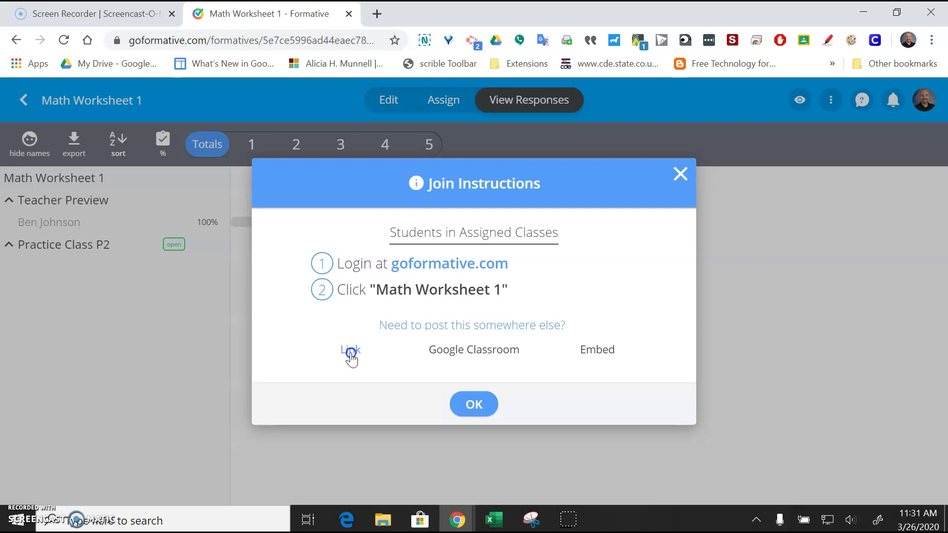
{"action": "left_click", "coordinate": [350, 352]}
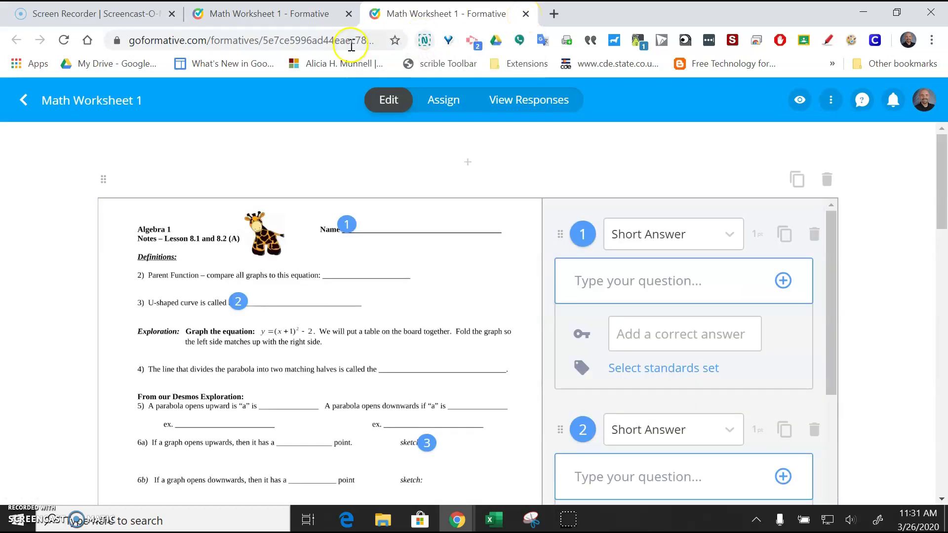
{"action": "left_click", "coordinate": [351, 45]}
{"action": "right_click", "coordinate": [332, 43]}
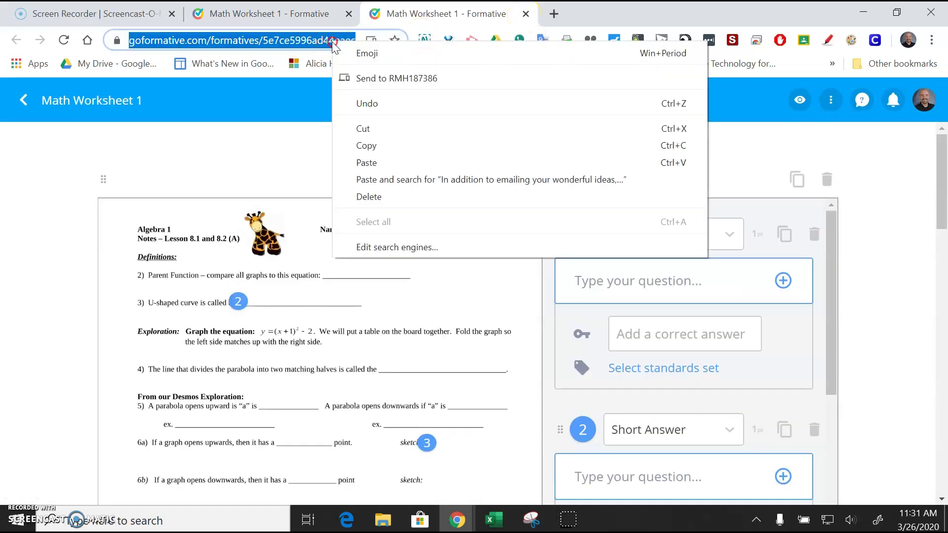
{"action": "left_click", "coordinate": [369, 145]}
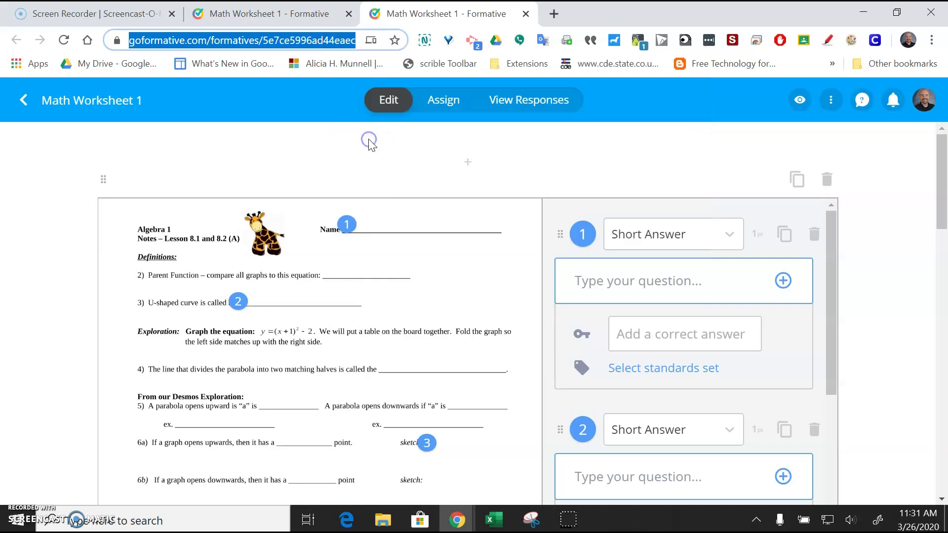
{"action": "left_click", "coordinate": [527, 15]}
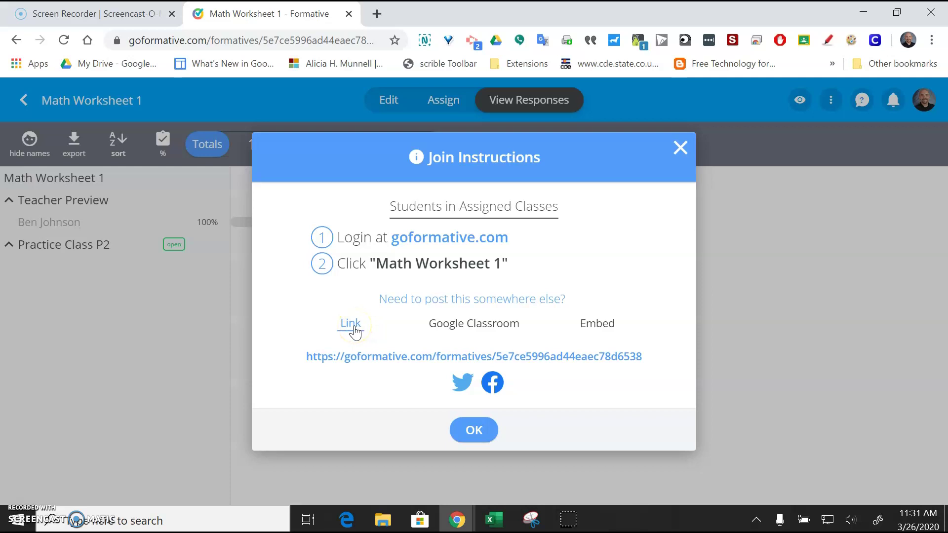
{"action": "left_click", "coordinate": [680, 148]}
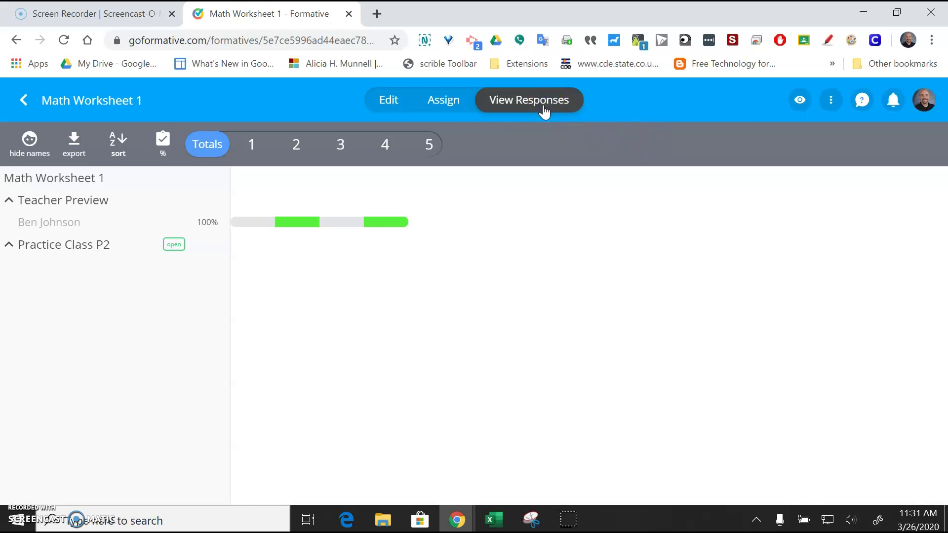
- Review the preview student's answers to questions 1–4, giving the question 3 sketch 1 point
{"action": "left_click", "coordinate": [542, 110]}
{"action": "left_click", "coordinate": [258, 228]}
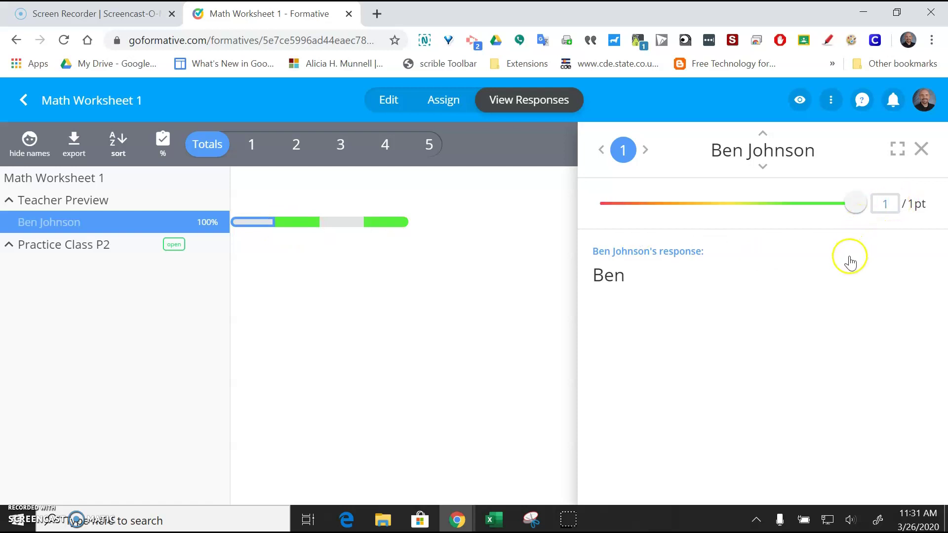
{"action": "left_click", "coordinate": [301, 224]}
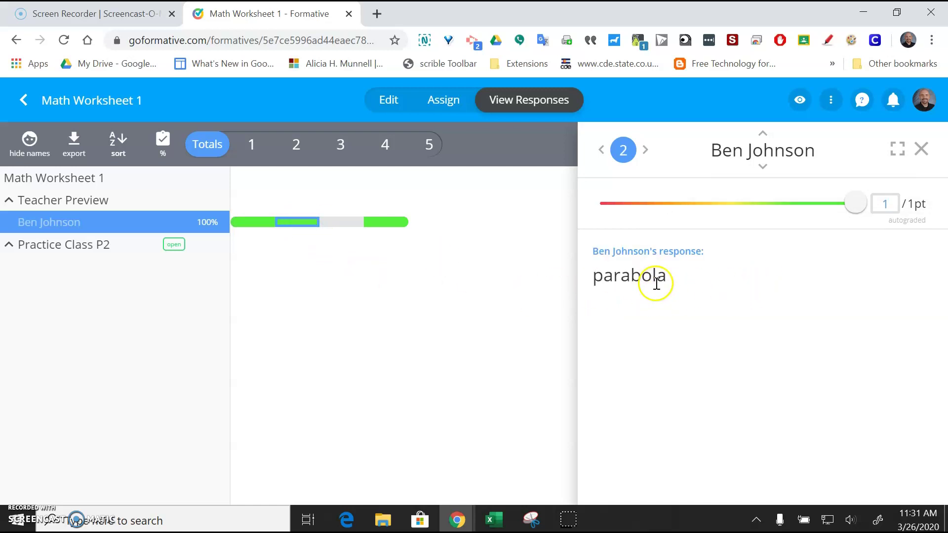
{"action": "left_click", "coordinate": [345, 224]}
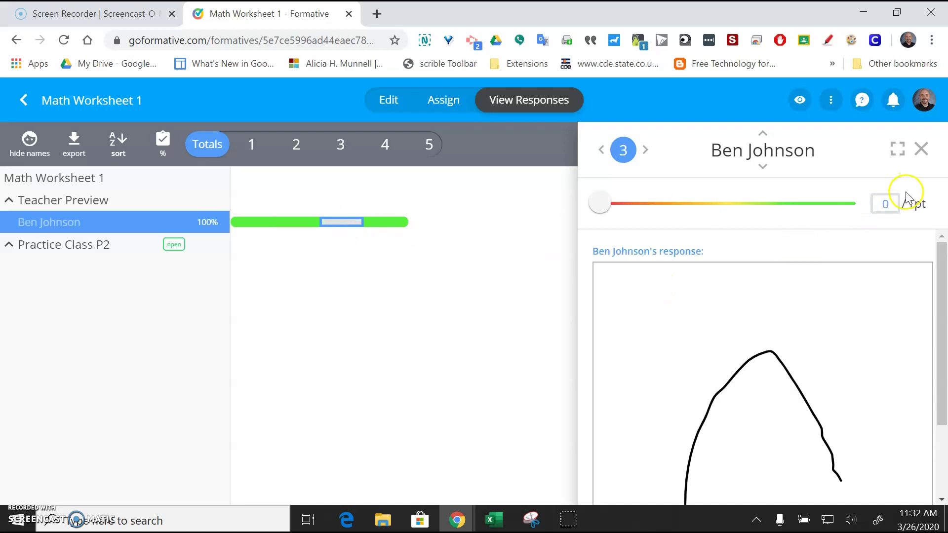
{"action": "double_click", "coordinate": [882, 204]}
{"action": "type", "text": "1"}
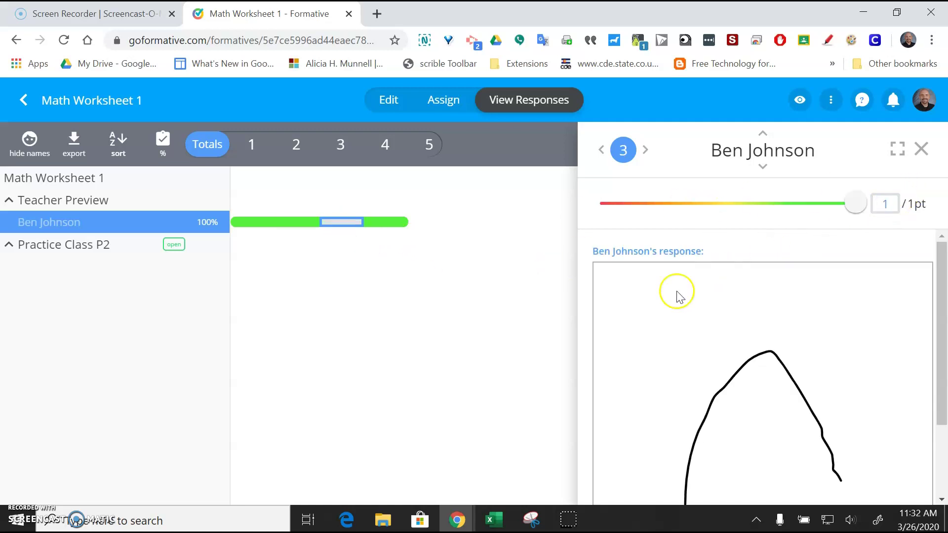
{"action": "left_click", "coordinate": [397, 223]}
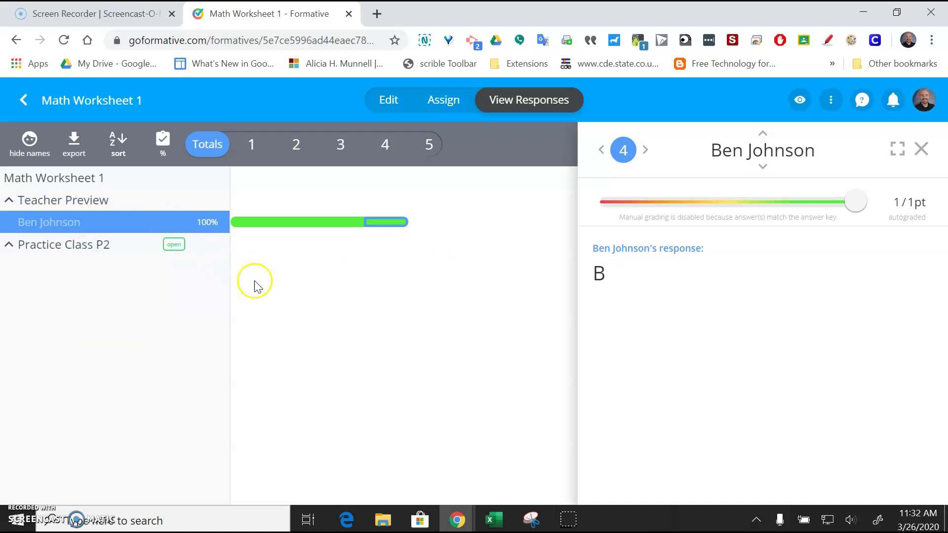
- Open View Responses for Just For Fun cloned 4/19/2019 from the justforfun folder
{"action": "left_click", "coordinate": [22, 100]}
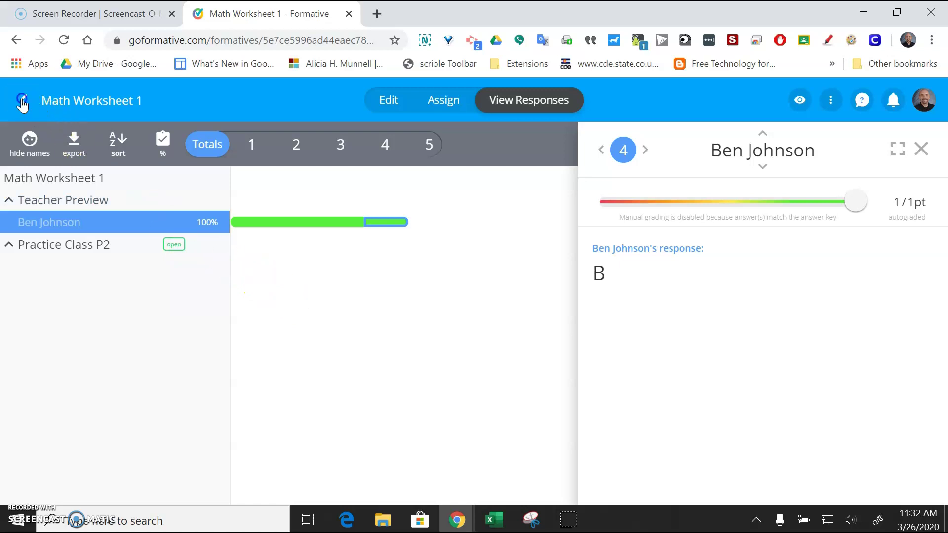
{"action": "left_click", "coordinate": [103, 103]}
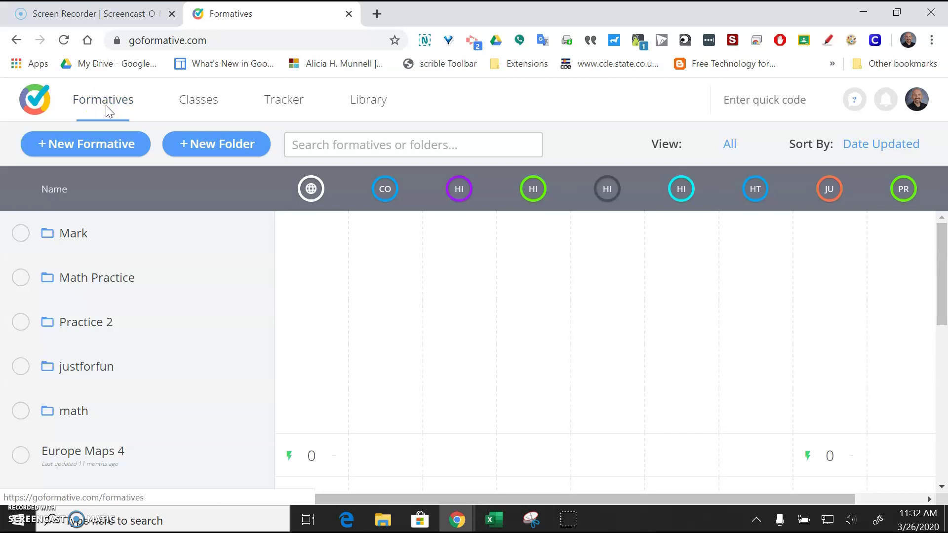
{"action": "left_click", "coordinate": [92, 371]}
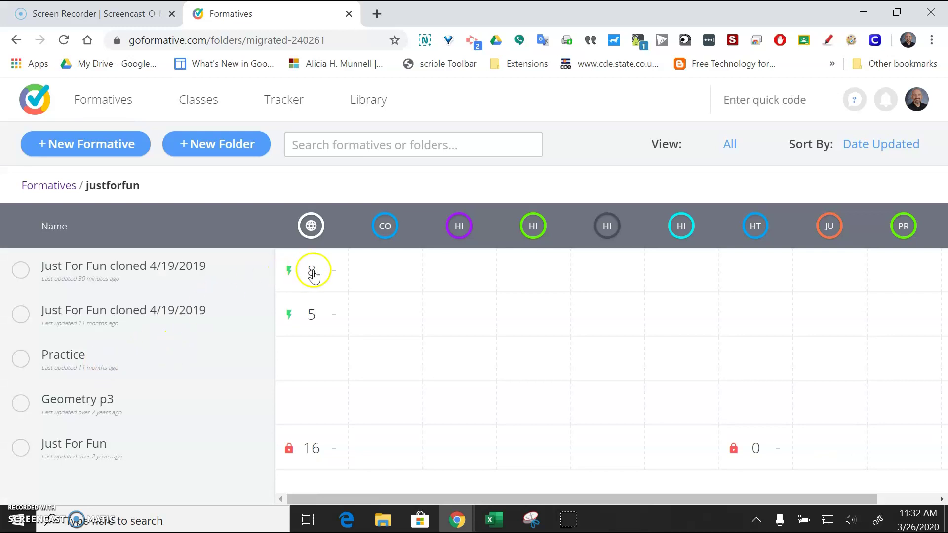
{"action": "mouse_move", "coordinate": [313, 275]}
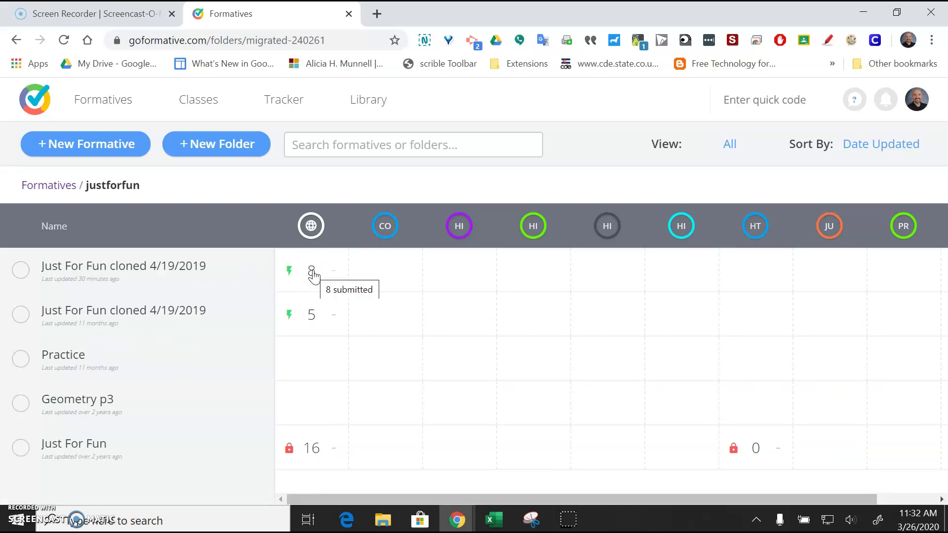
{"action": "left_click", "coordinate": [313, 273]}
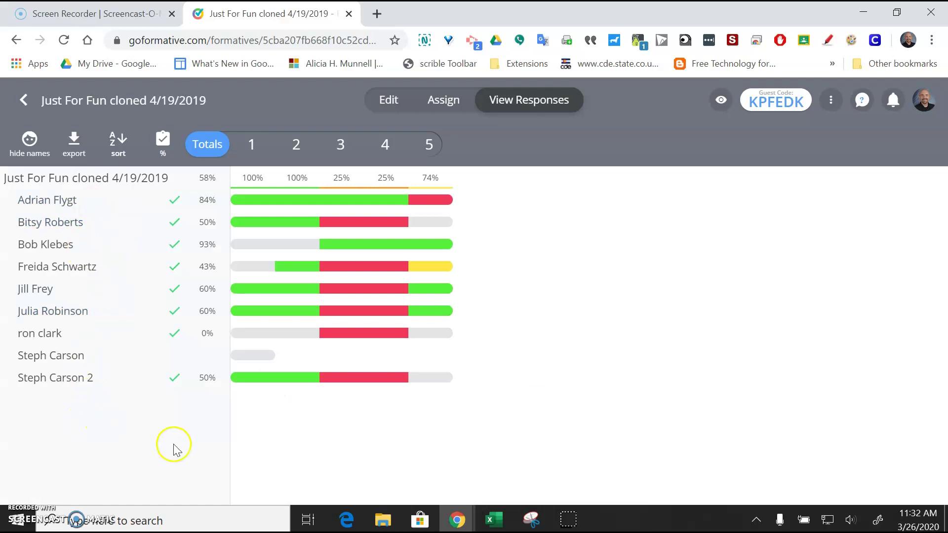
- Step through the first student's answers to question 5 and score the clock drawing 0 points
{"action": "left_click", "coordinate": [245, 202]}
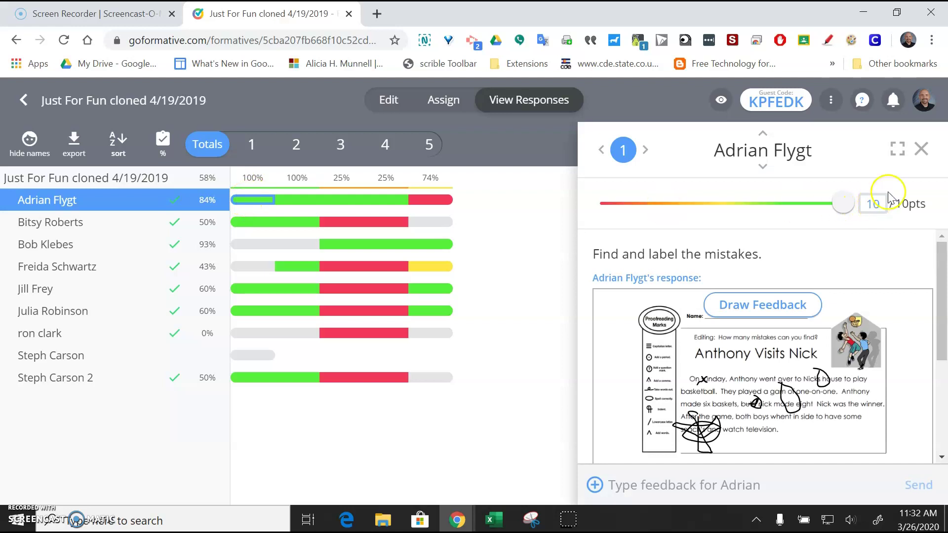
{"action": "left_click", "coordinate": [645, 149]}
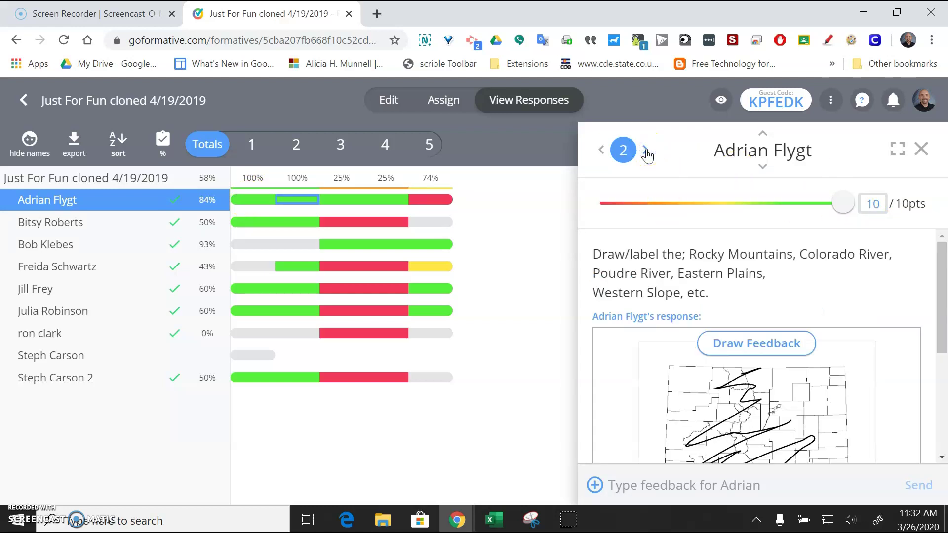
{"action": "left_click", "coordinate": [646, 150]}
{"action": "left_click", "coordinate": [645, 150]}
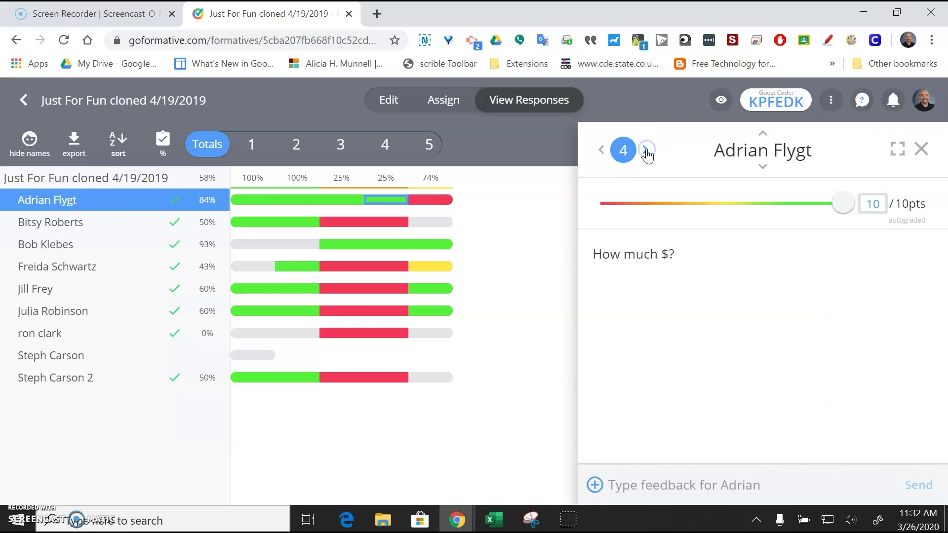
{"action": "left_click", "coordinate": [646, 150]}
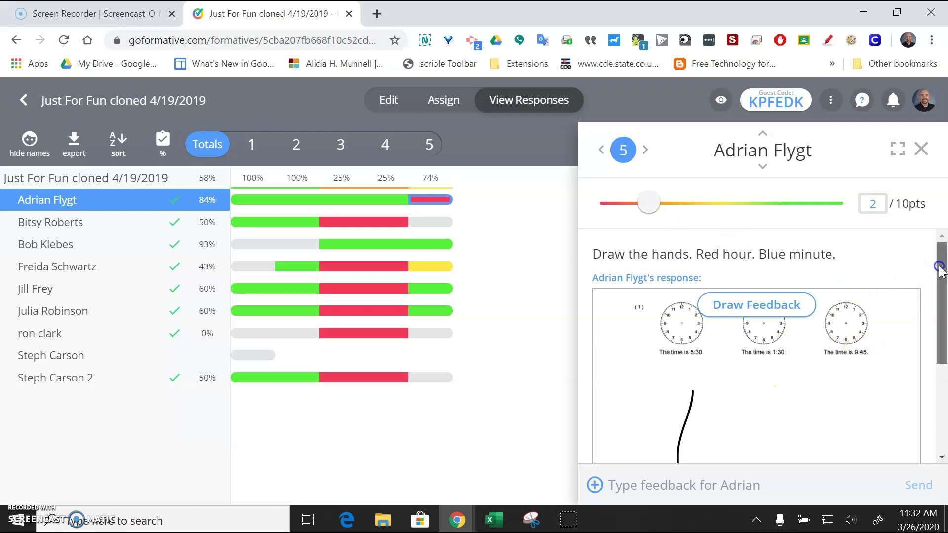
{"action": "mouse_move", "coordinate": [940, 266]}
{"action": "left_mouse_down"}
{"action": "mouse_move", "coordinate": [941, 324]}
{"action": "mouse_move", "coordinate": [938, 250]}
{"action": "mouse_move", "coordinate": [941, 356]}
{"action": "mouse_move", "coordinate": [930, 260]}
{"action": "left_mouse_up"}
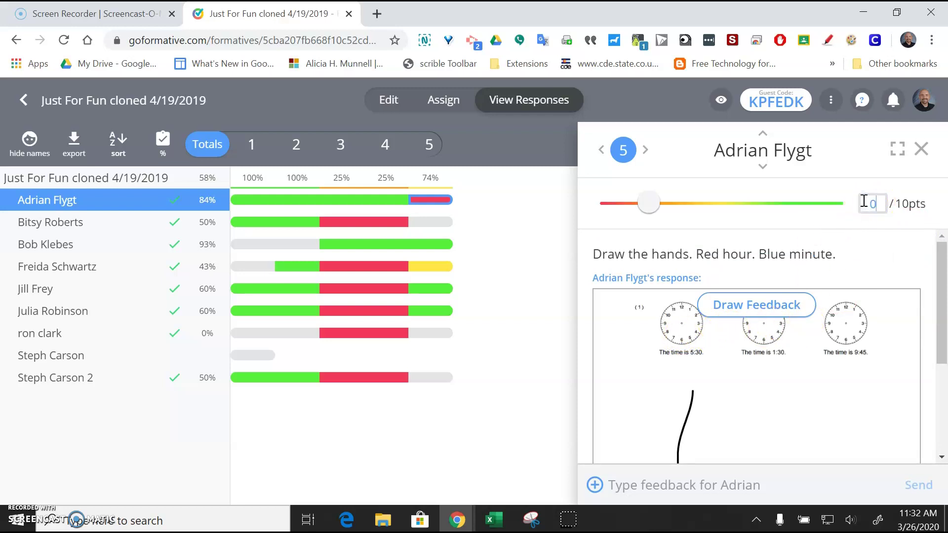
{"action": "left_click", "coordinate": [839, 311]}
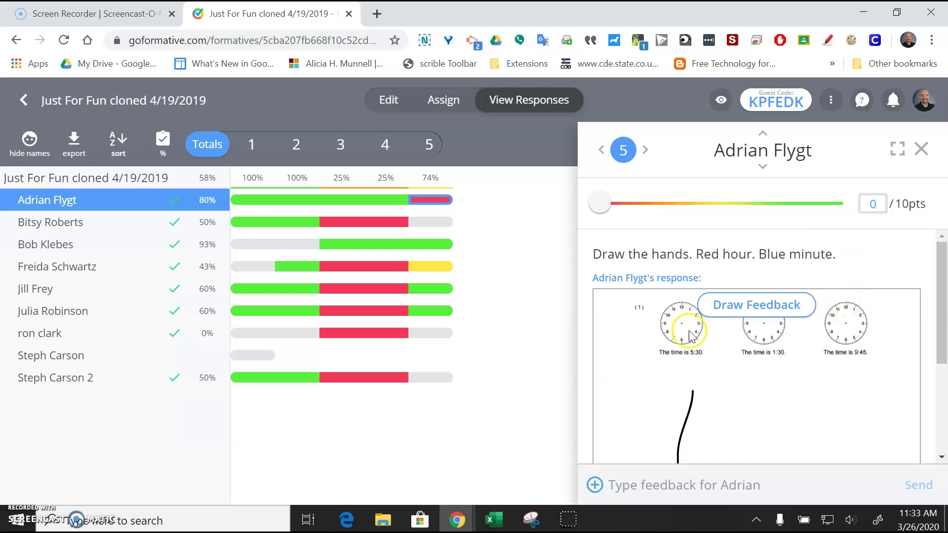
- Check the second student's first-question response, then close the response panel
{"action": "left_click", "coordinate": [521, 426]}
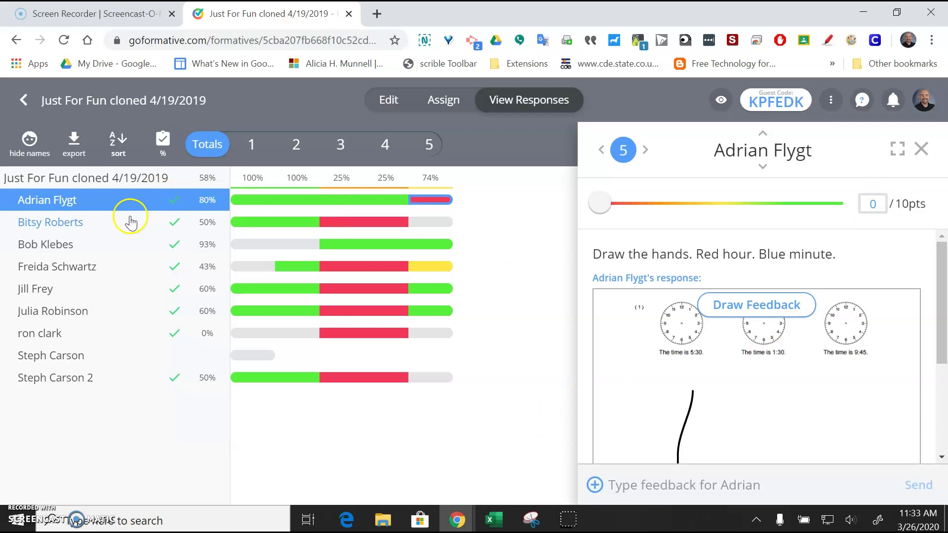
{"action": "left_click", "coordinate": [252, 226]}
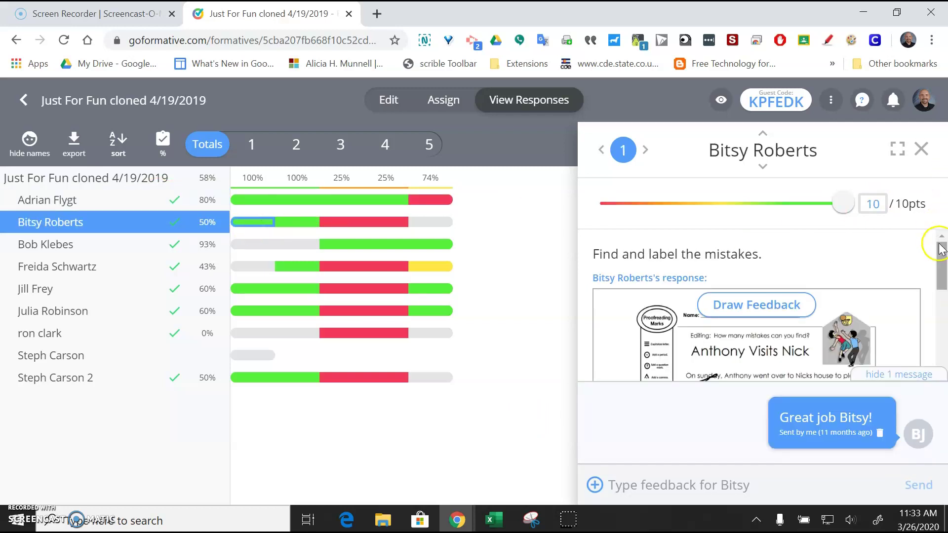
{"action": "mouse_move", "coordinate": [941, 248]}
{"action": "left_mouse_down"}
{"action": "mouse_move", "coordinate": [943, 284]}
{"action": "mouse_move", "coordinate": [944, 252]}
{"action": "left_mouse_up"}
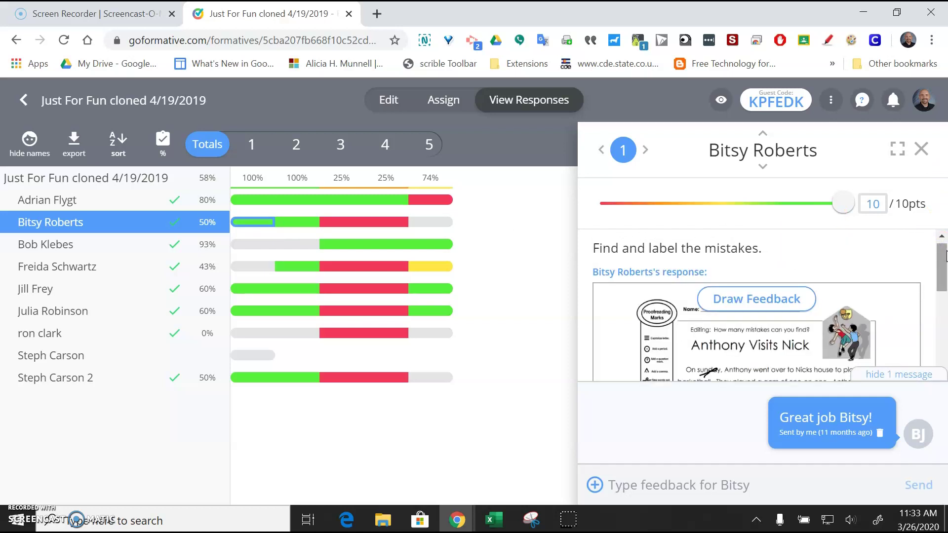
{"action": "left_click", "coordinate": [922, 151]}
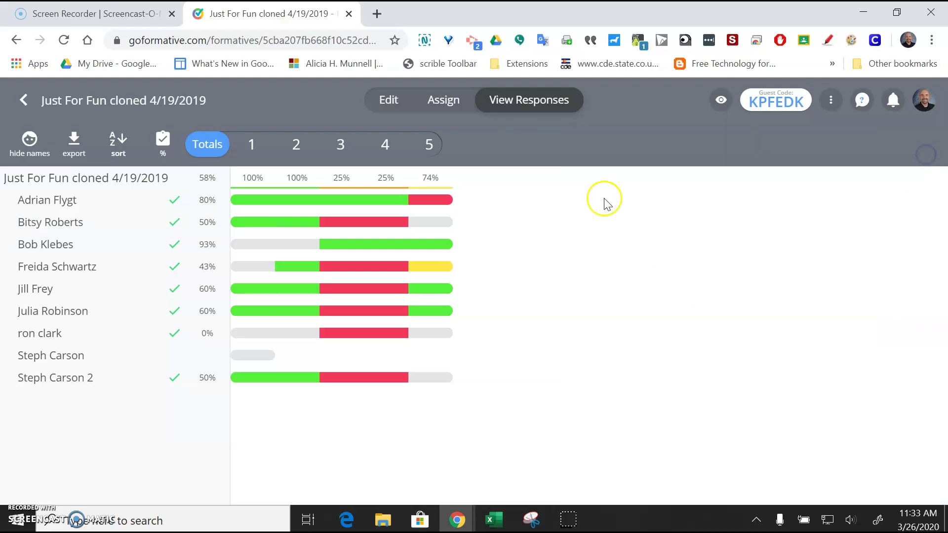
- Export the class results as a CSV spreadsheet and save the downloaded file
{"action": "left_click", "coordinate": [75, 150]}
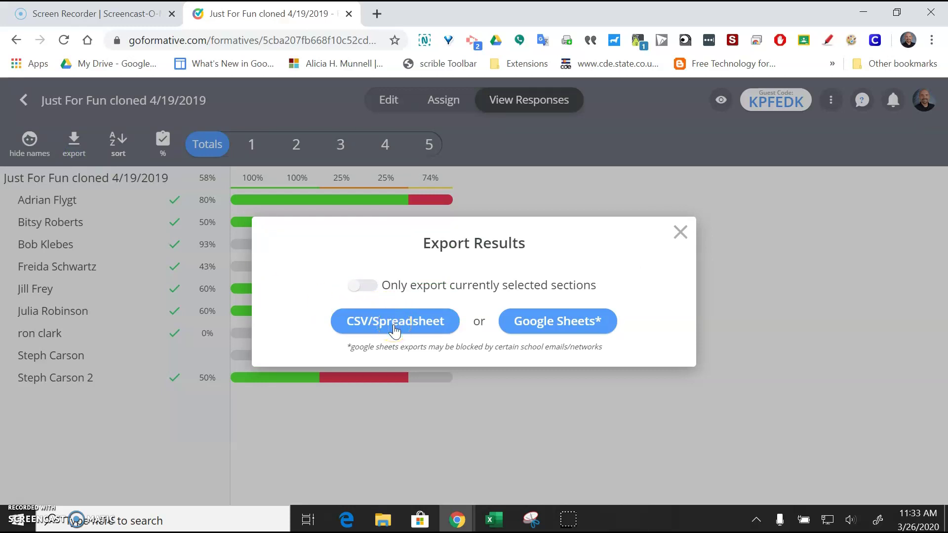
{"action": "left_click", "coordinate": [557, 327]}
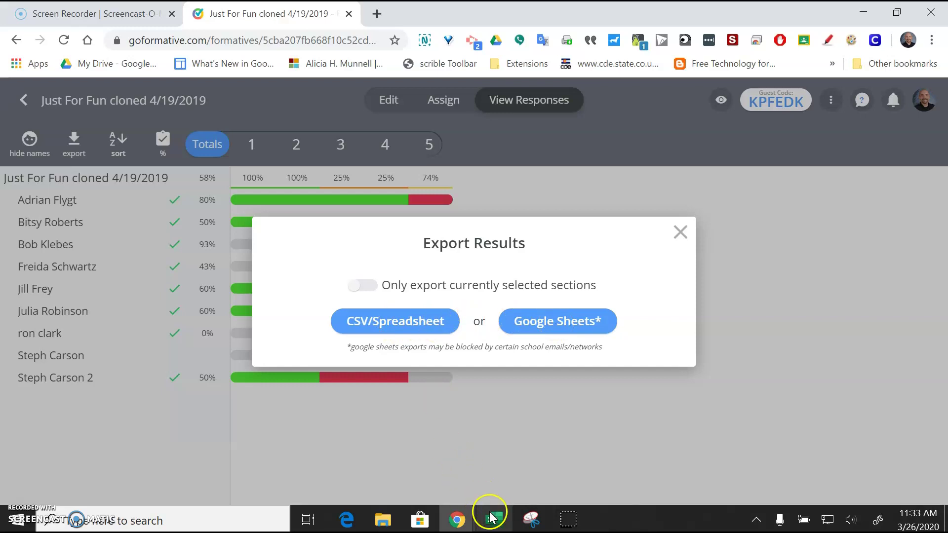
{"action": "left_click", "coordinate": [414, 324]}
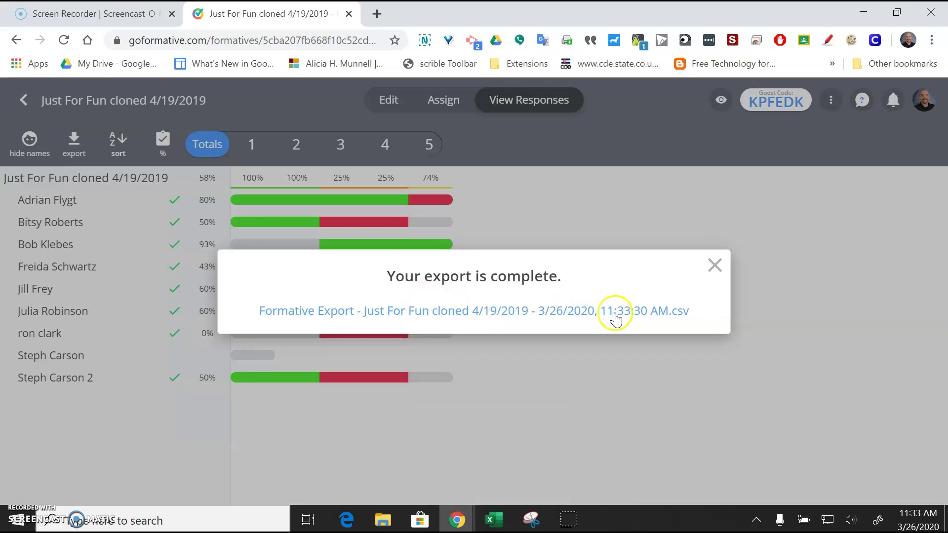
{"action": "left_click", "coordinate": [619, 319]}
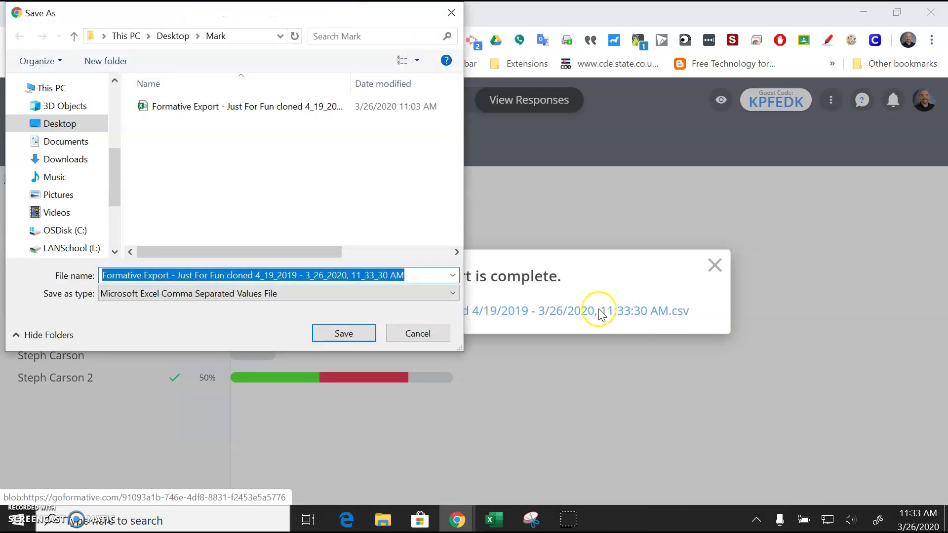
{"action": "left_click", "coordinate": [344, 333]}
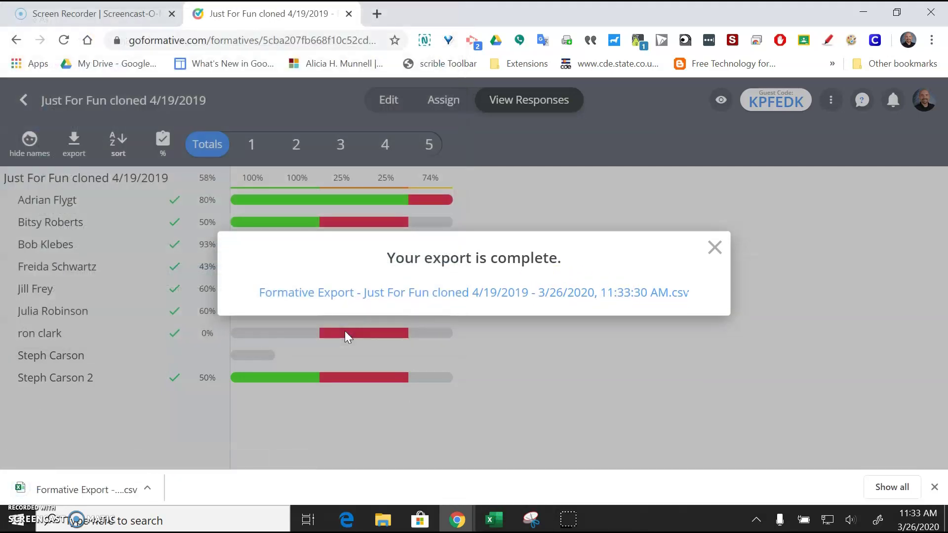
{"action": "left_click", "coordinate": [154, 491]}
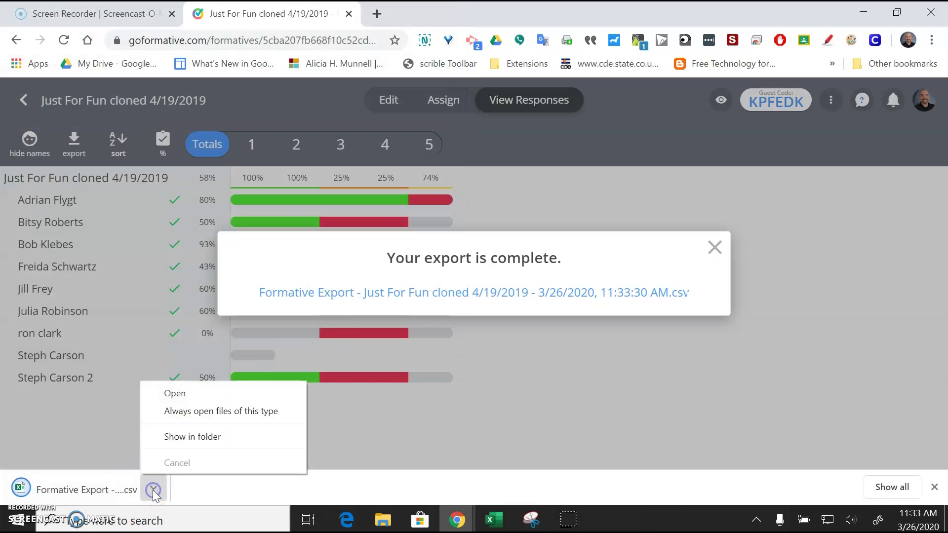
- Open the downloaded CSV in Excel, scroll across the students' score columns, then minimise Excel
{"action": "left_click", "coordinate": [195, 393]}
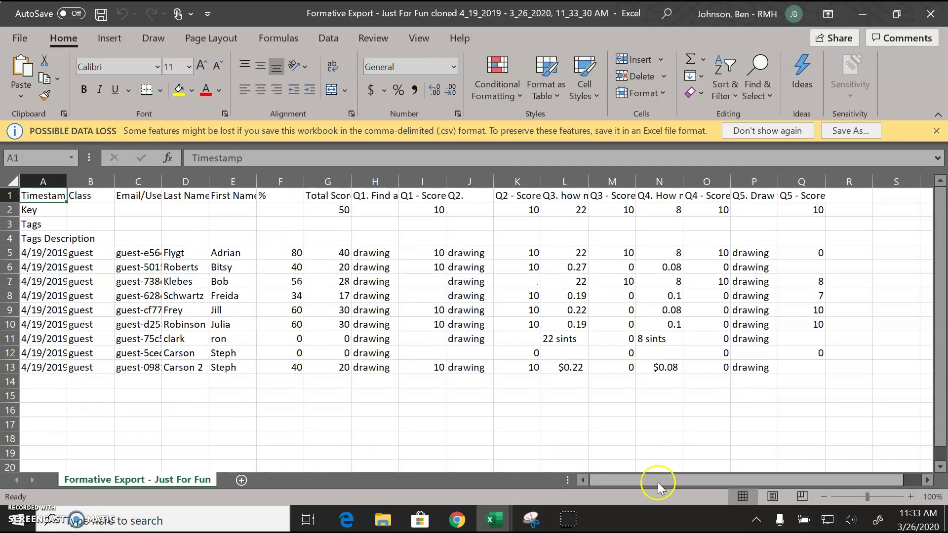
{"action": "left_click_drag", "start_coordinate": [658, 481], "coordinate": [675, 481]}
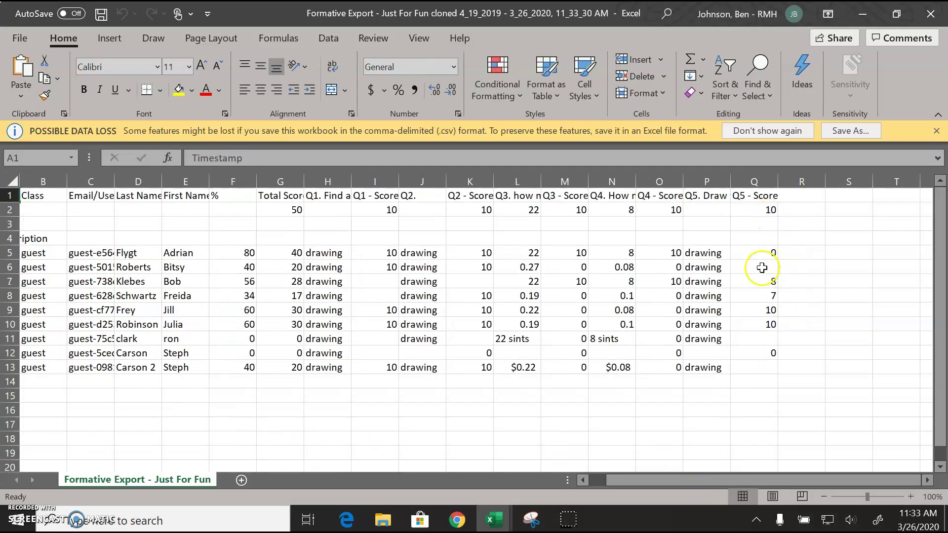
{"action": "left_click_drag", "start_coordinate": [722, 483], "coordinate": [715, 488]}
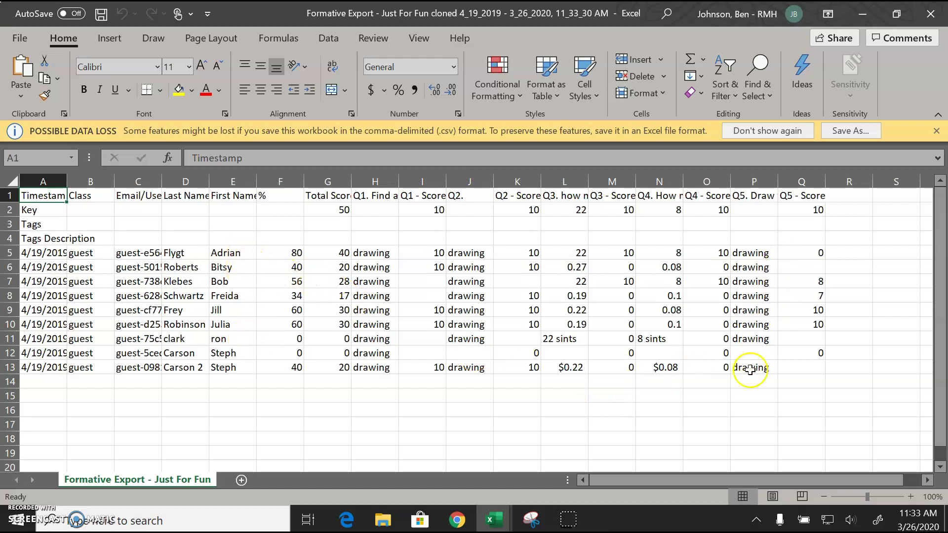
{"action": "left_click", "coordinate": [863, 15]}
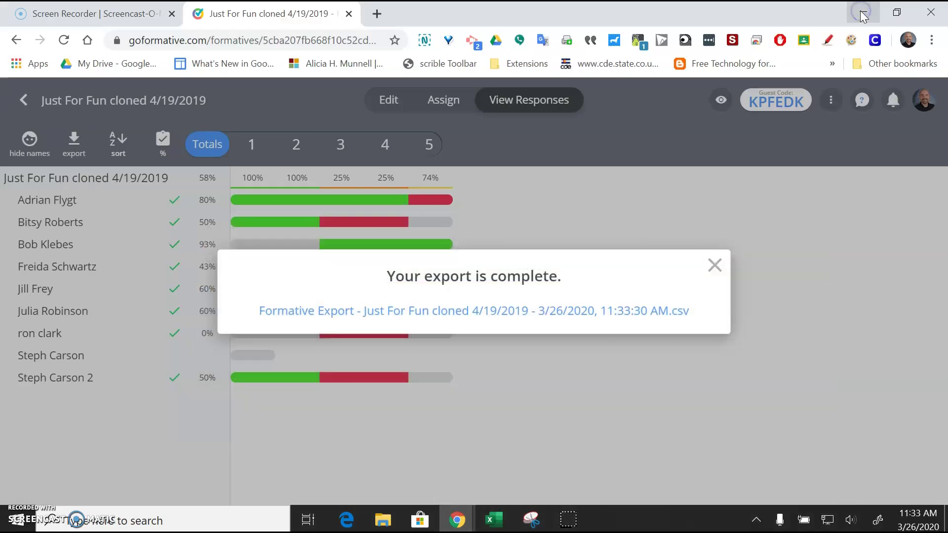
- Close the 'Your export is complete' notice and go back through justforfun to the main Formatives list
{"action": "left_click", "coordinate": [715, 265]}
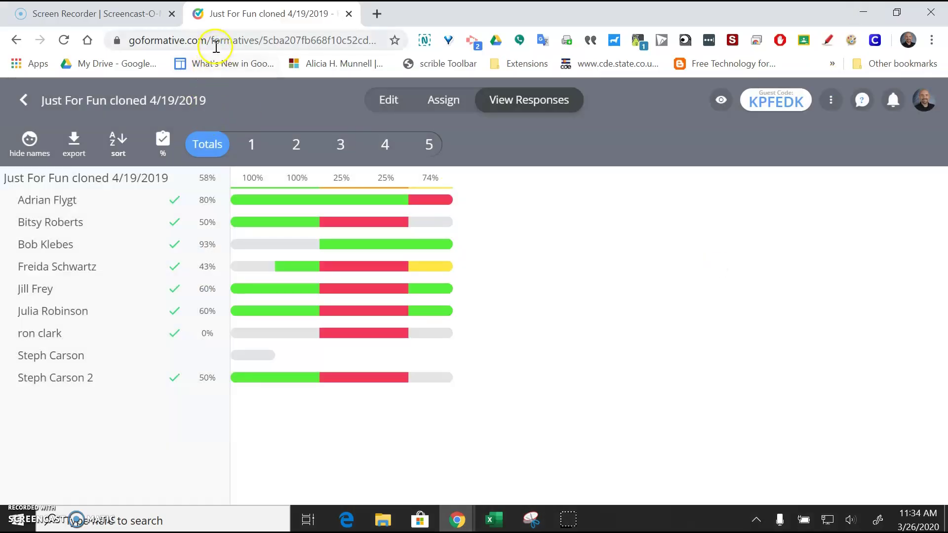
{"action": "left_click", "coordinate": [23, 100]}
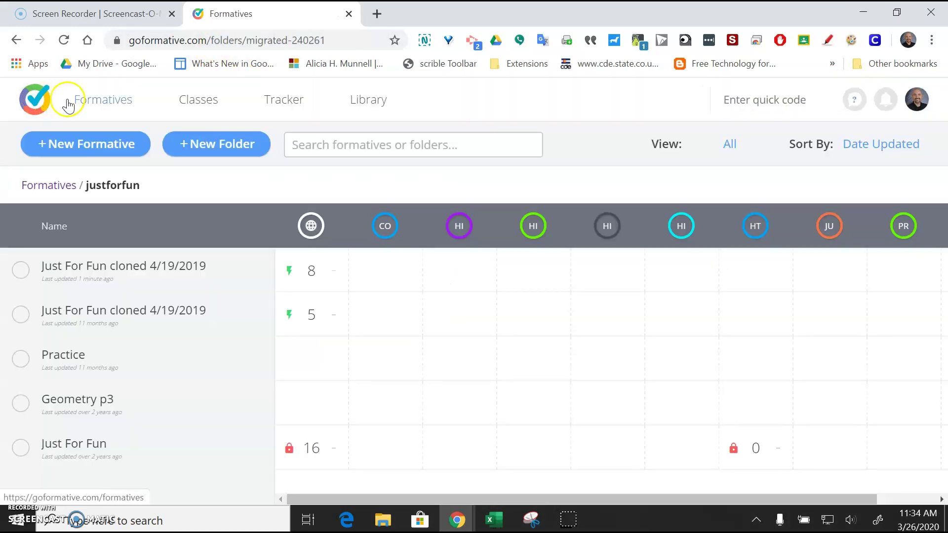
{"action": "left_click", "coordinate": [94, 104]}
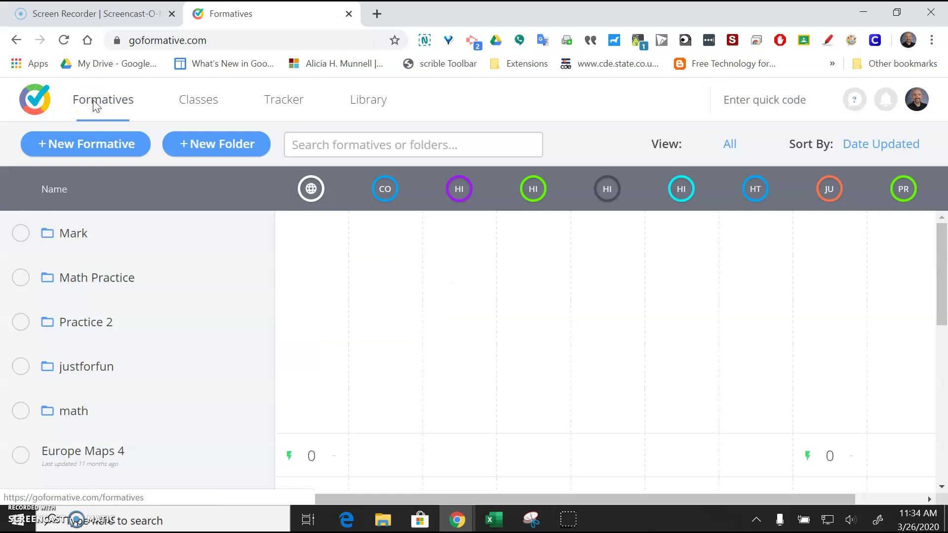